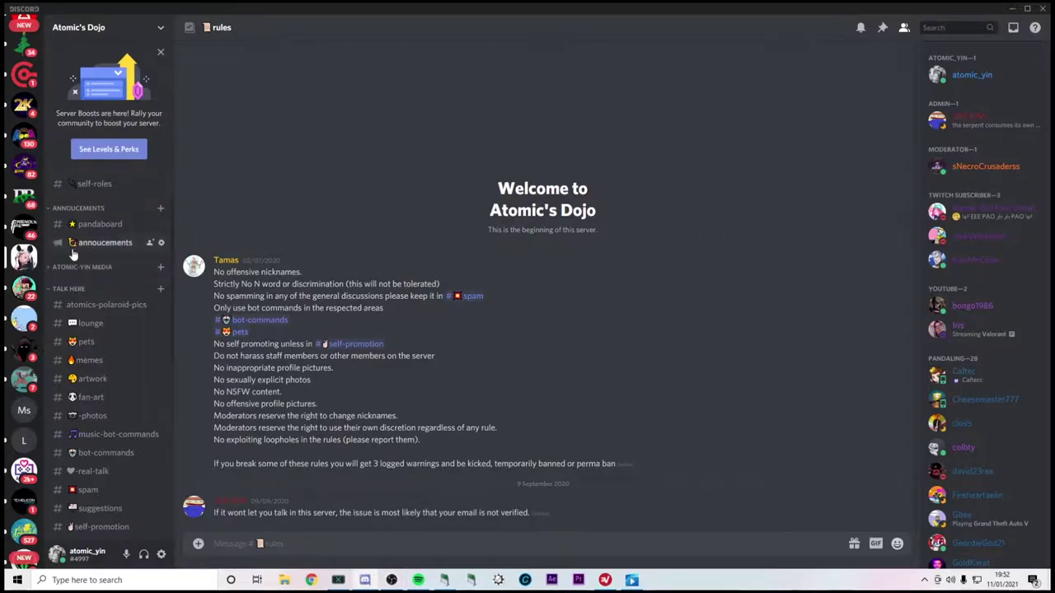
Go to Discord's #atomics-yt-downloadable-channel-points channel and view the James Bond MP4 post.
scroll(79, 247, down, 3)
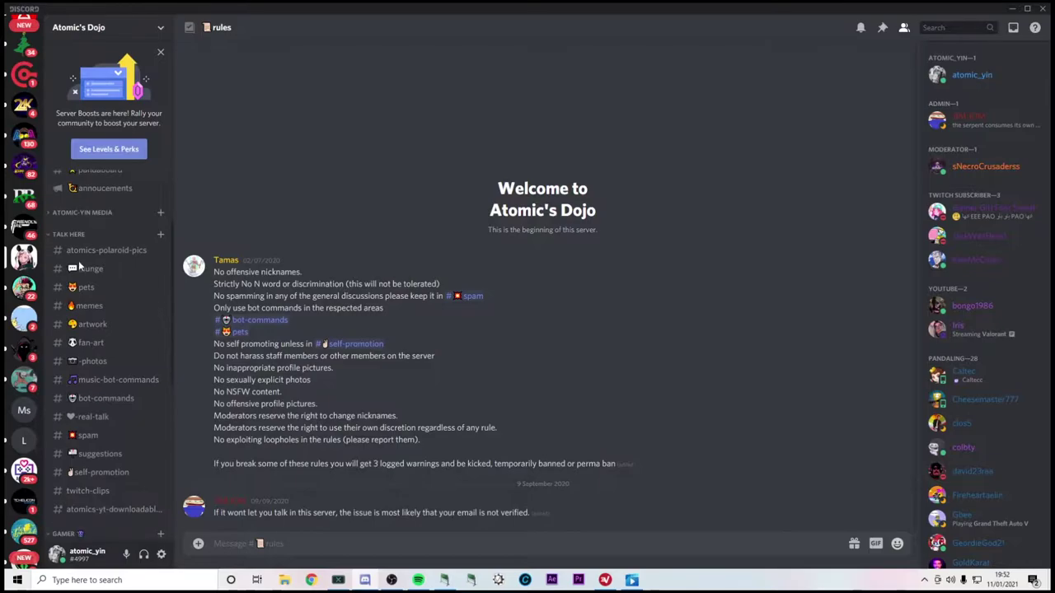
scroll(81, 354, down, 2)
click(110, 346)
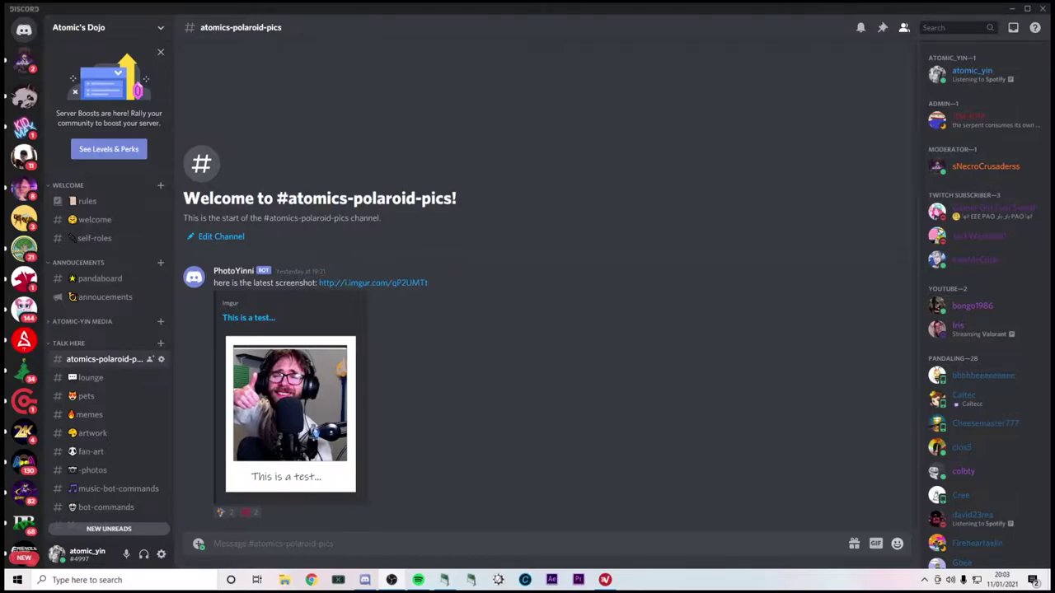
scroll(100, 400, down, 5)
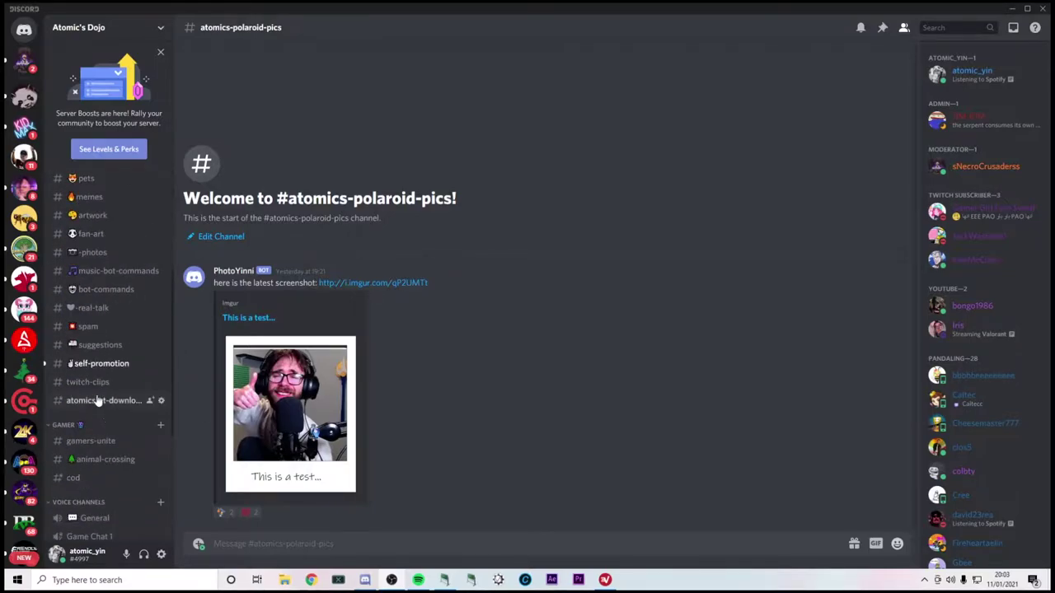
click(102, 405)
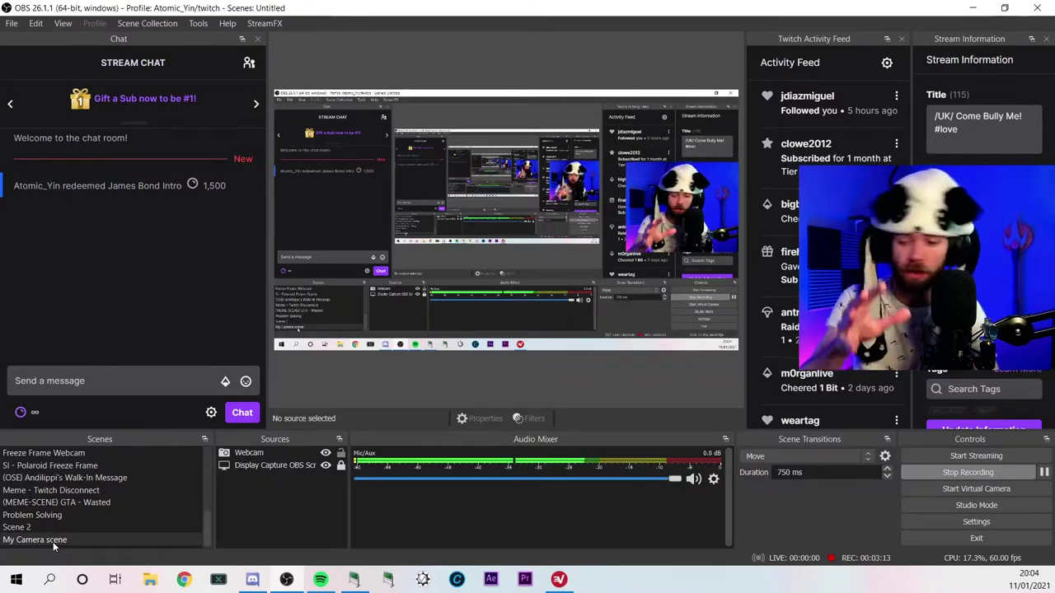
Add a new Media Source to My Camera scene, naming it JB under Create new.
click(53, 541)
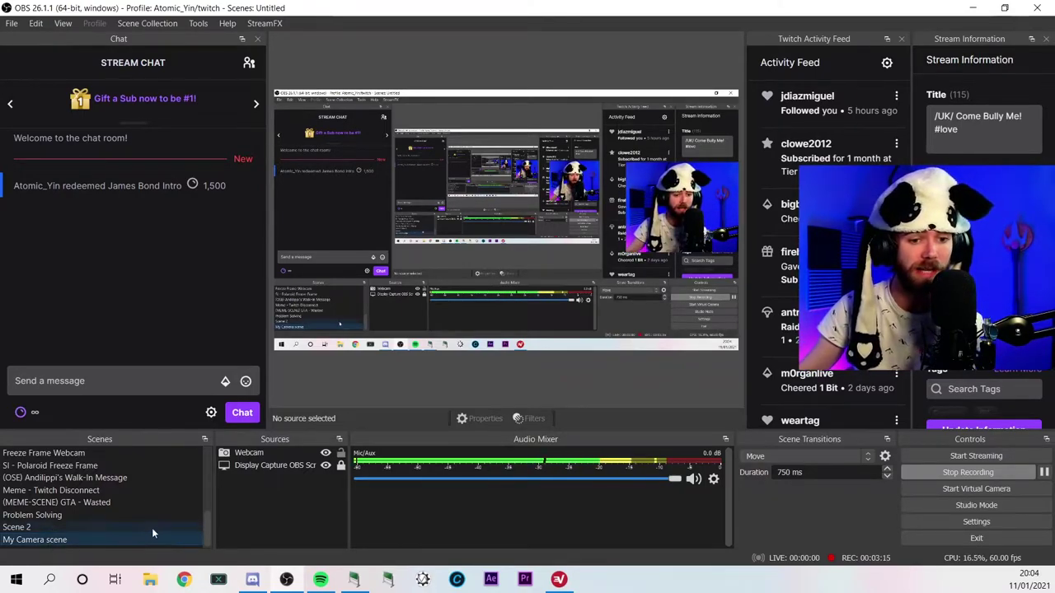
right_click(234, 483)
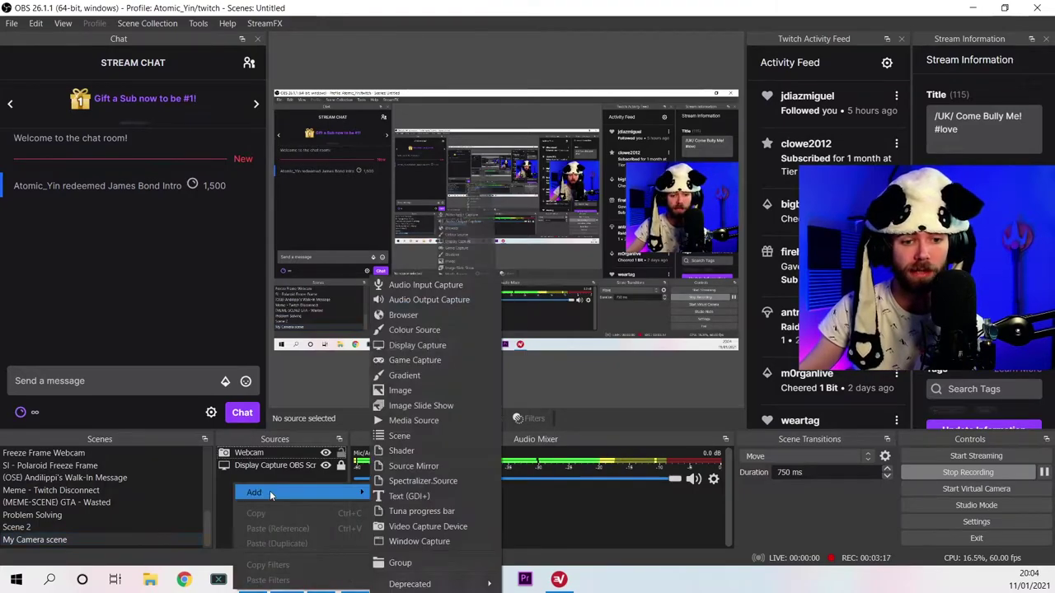
mouse_move(254, 493)
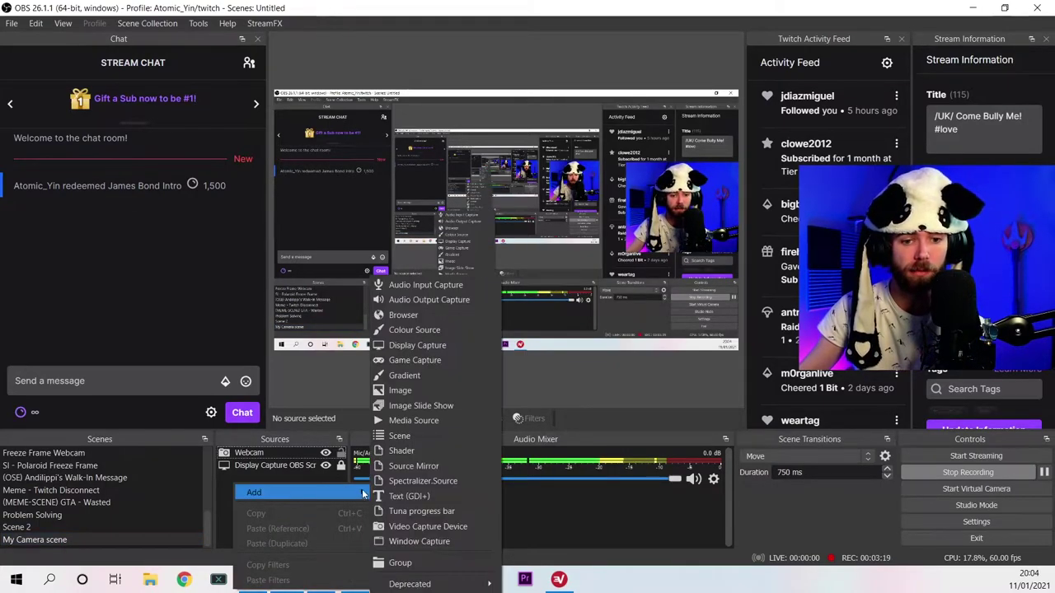
click(410, 421)
key(BackSpace)
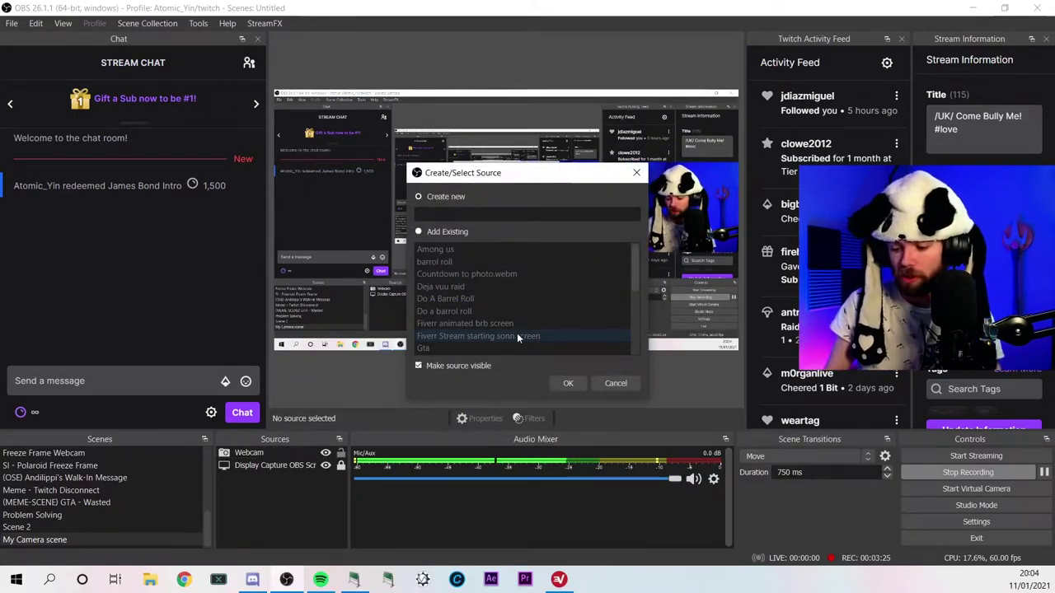
text(J)
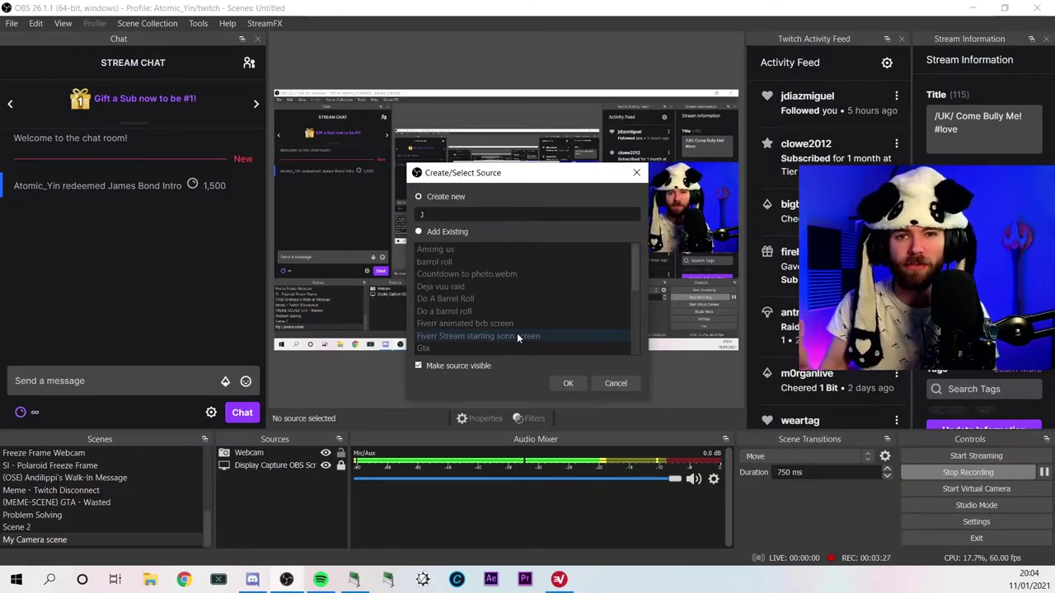
click(445, 232)
scroll(483, 323, down, 4)
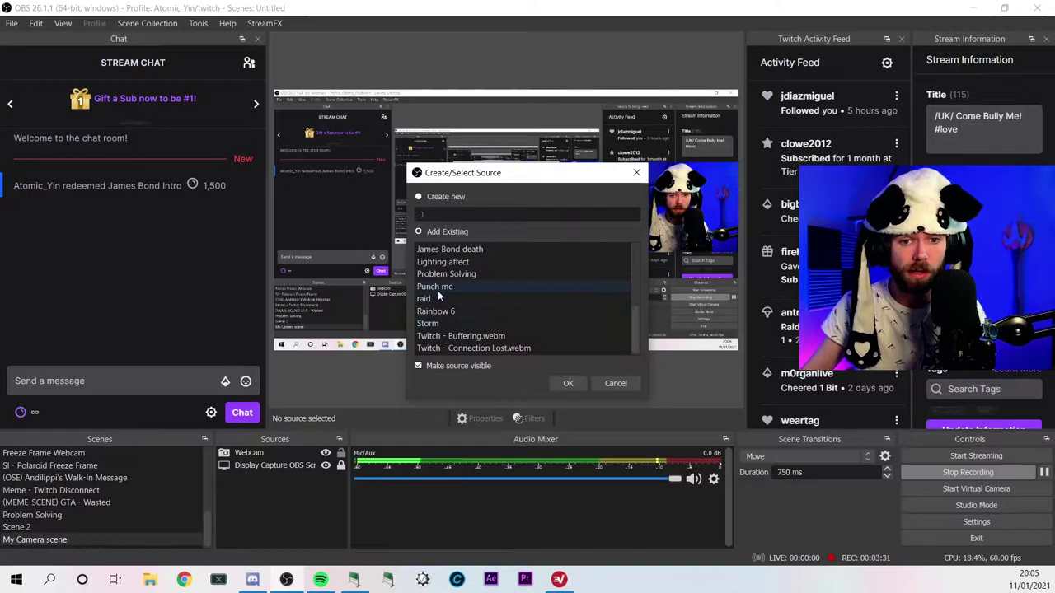
scroll(438, 290, up, 1)
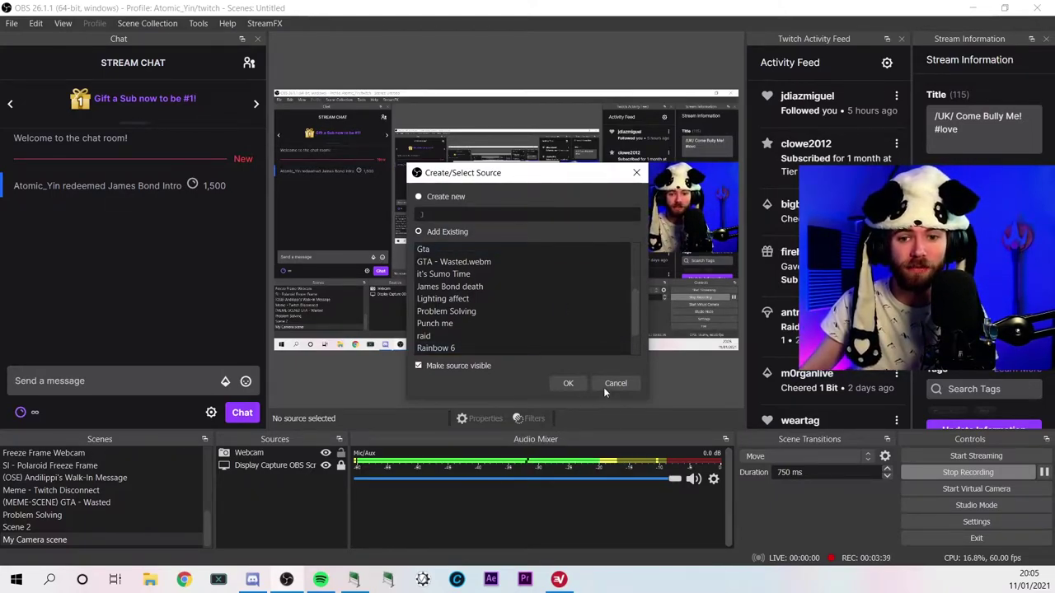
click(419, 198)
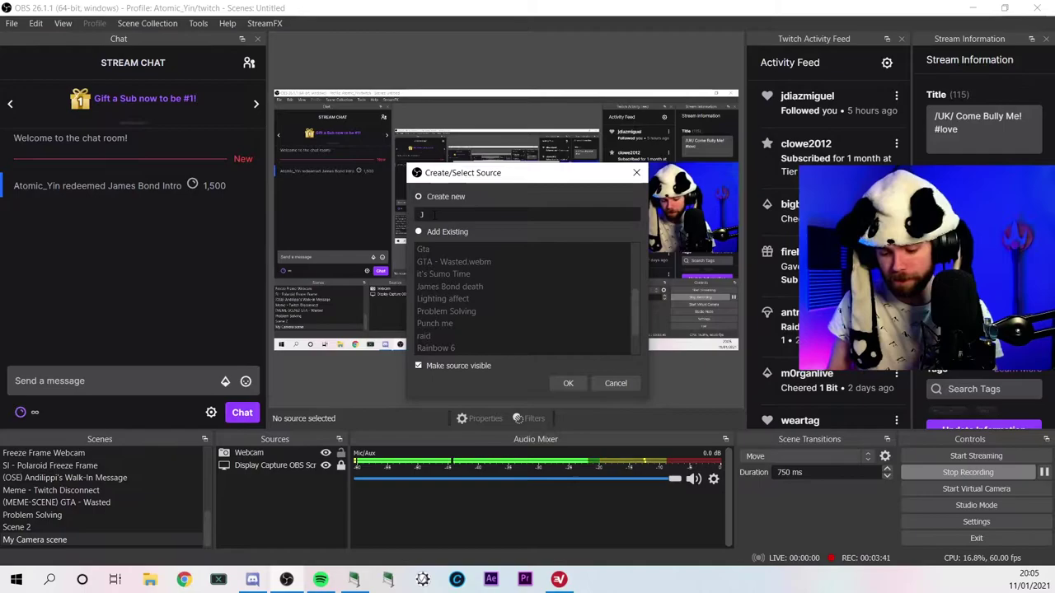
Finish naming the source JB, create it, and reposition its Properties window.
text(B)
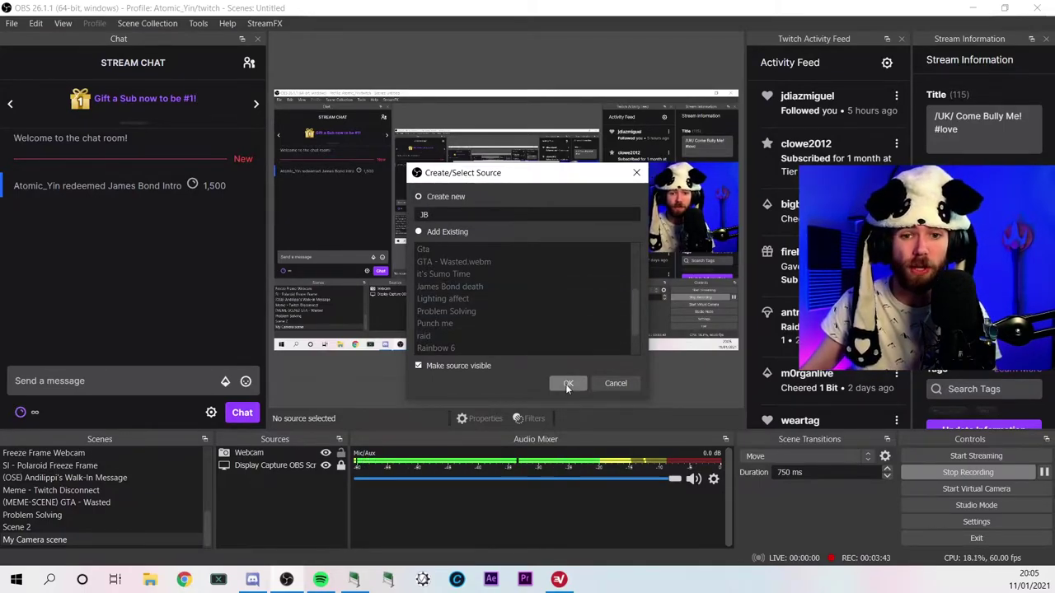
click(567, 385)
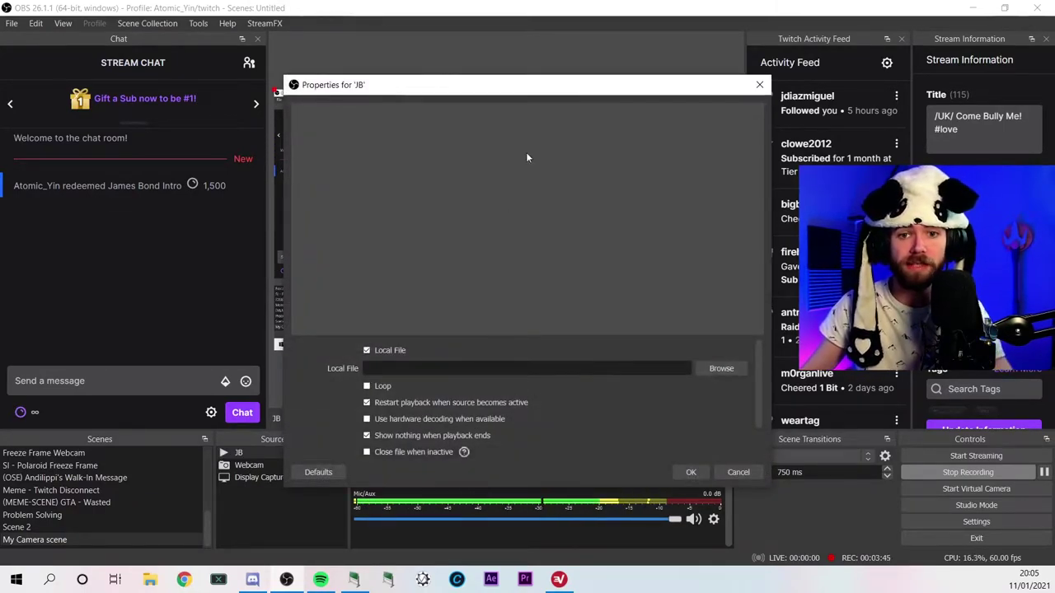
mouse_move(600, 92)
mouse_down()
mouse_move(662, 296)
mouse_move(662, 159)
mouse_move(616, 65)
mouse_up()
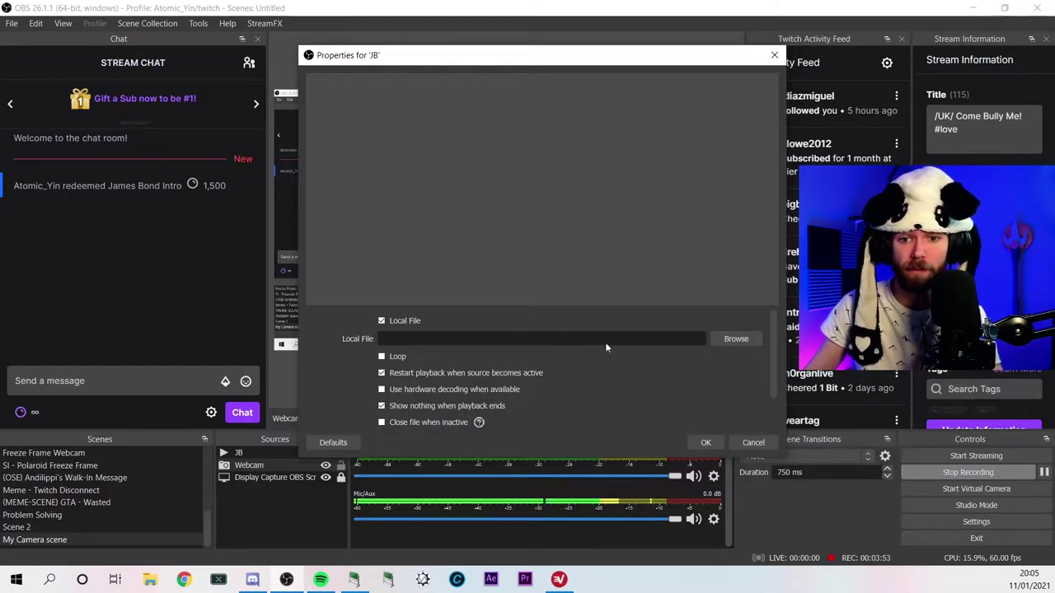
Set the JB source's file to 2020-12-02_12-33-43_Trim.mp4 from Downloads and confirm.
click(740, 339)
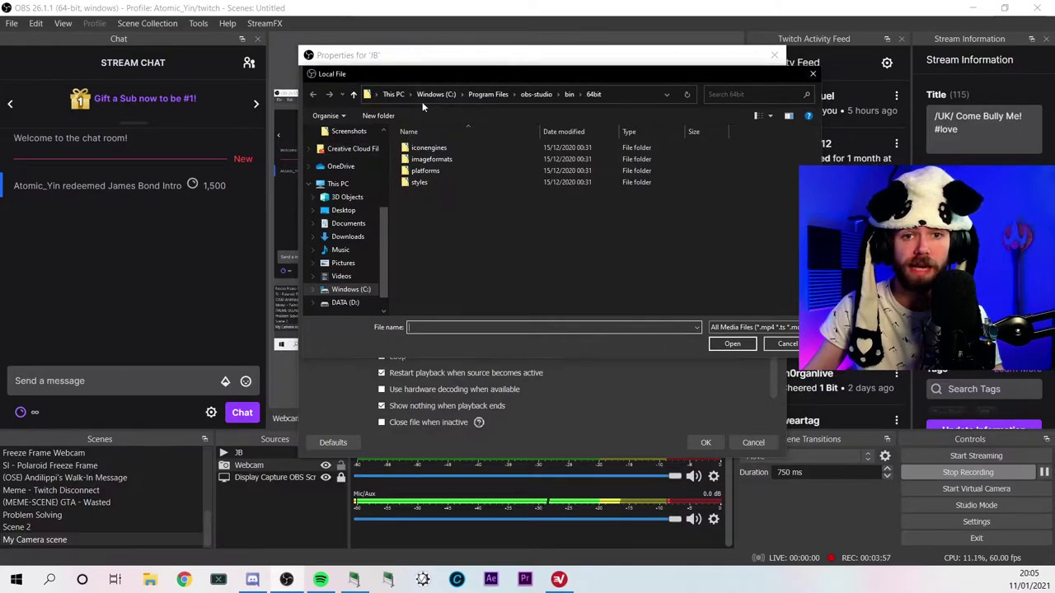
scroll(331, 237, down, 1)
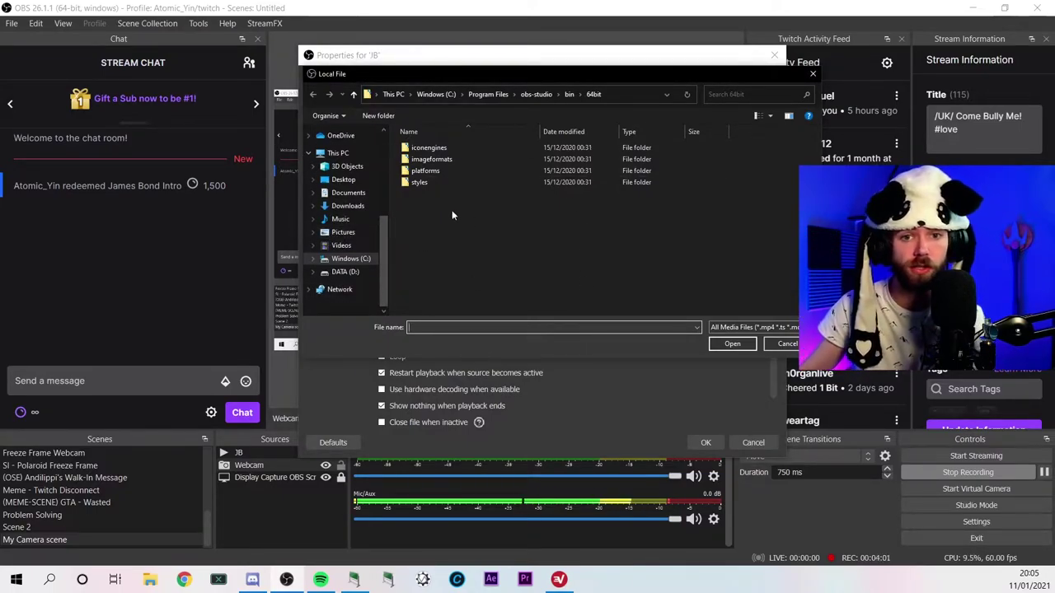
scroll(337, 229, up, 2)
scroll(337, 229, up, 2)
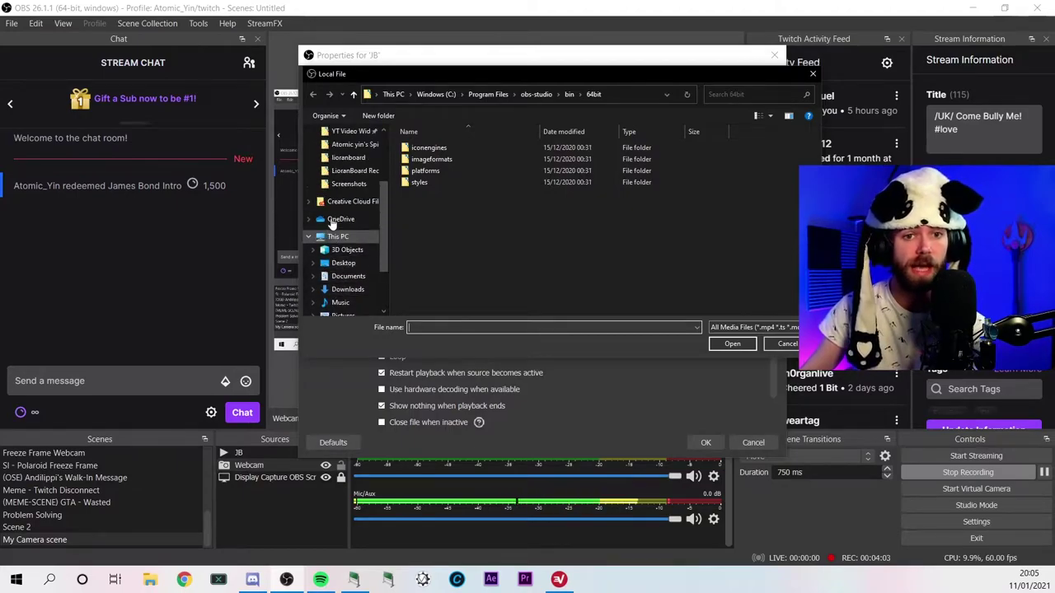
scroll(336, 231, up, 2)
scroll(338, 236, up, 3)
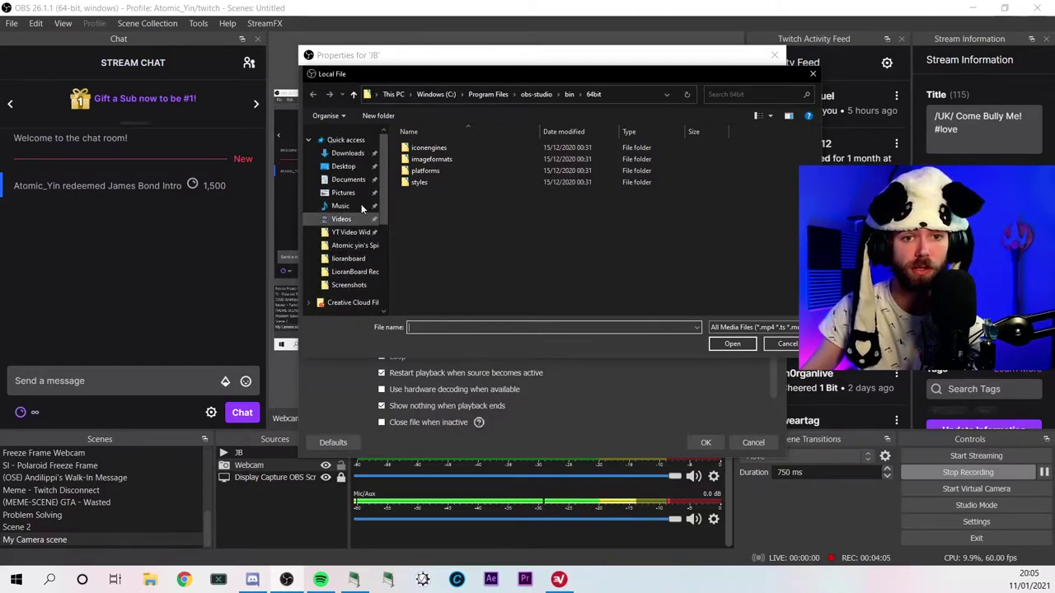
click(359, 156)
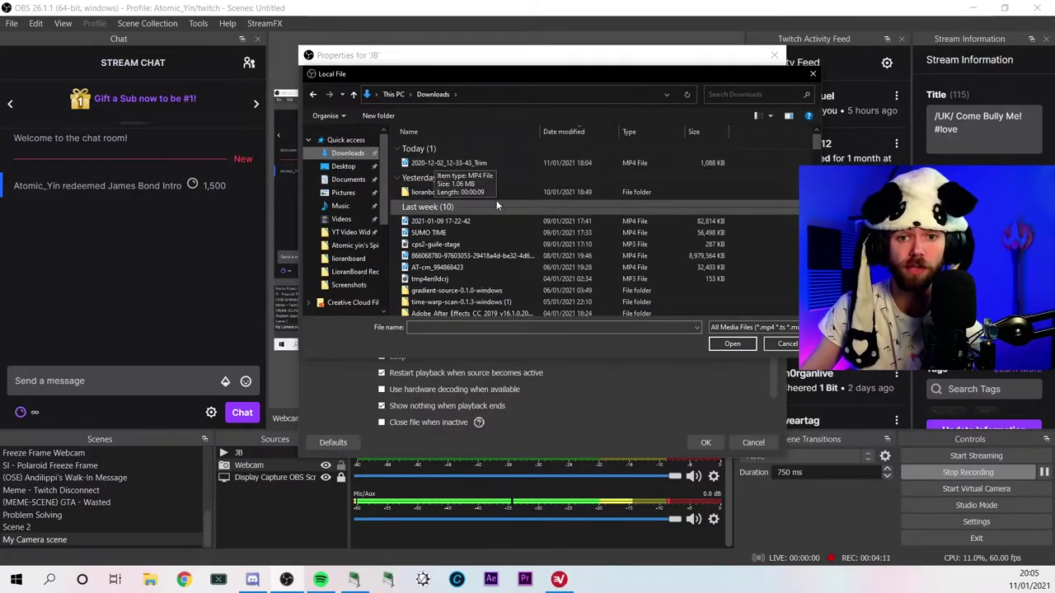
click(494, 169)
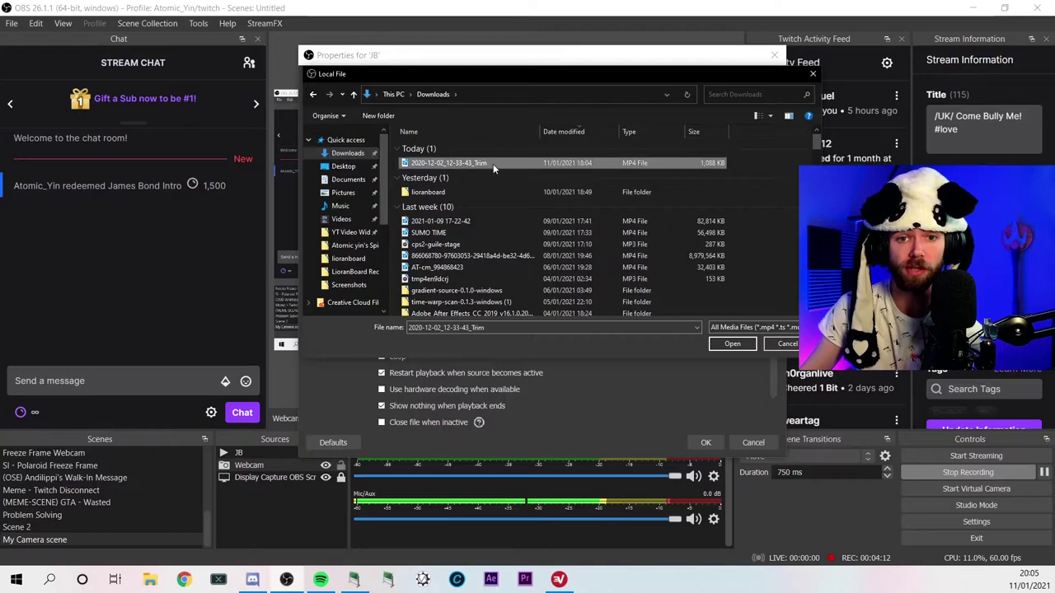
click(732, 345)
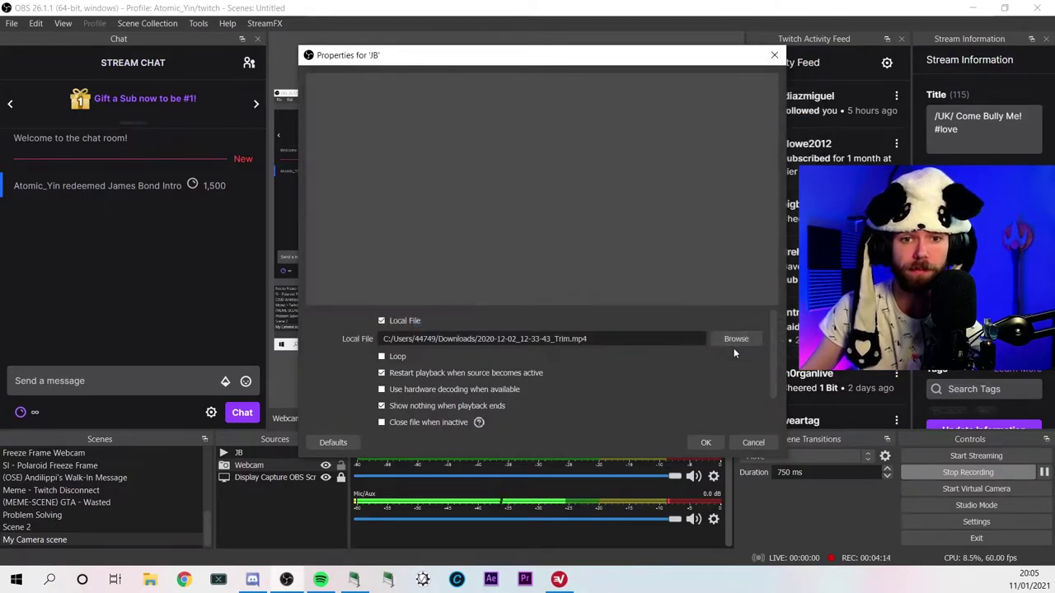
click(707, 443)
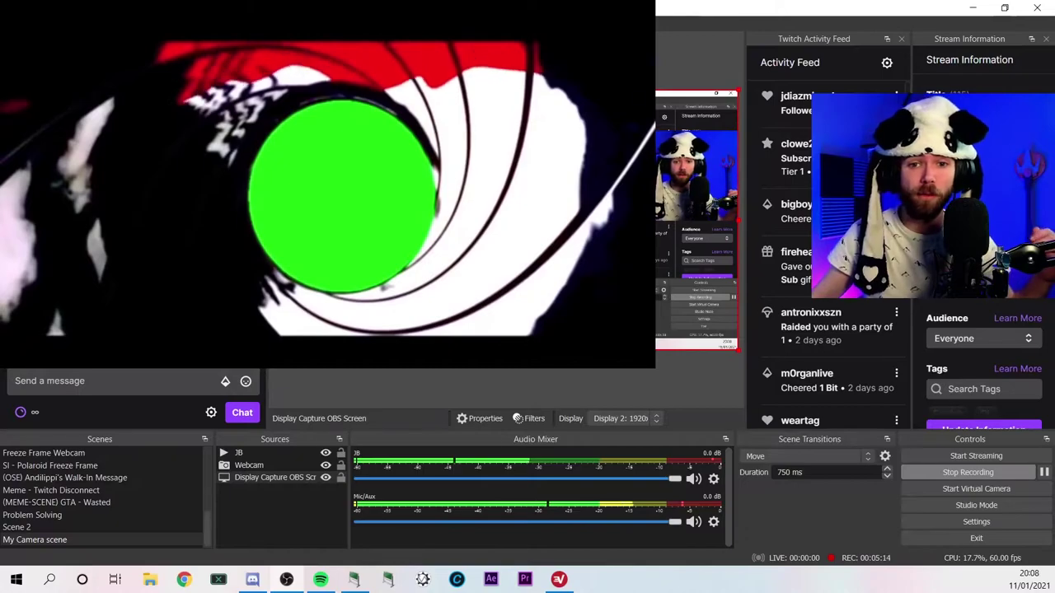
click(272, 464)
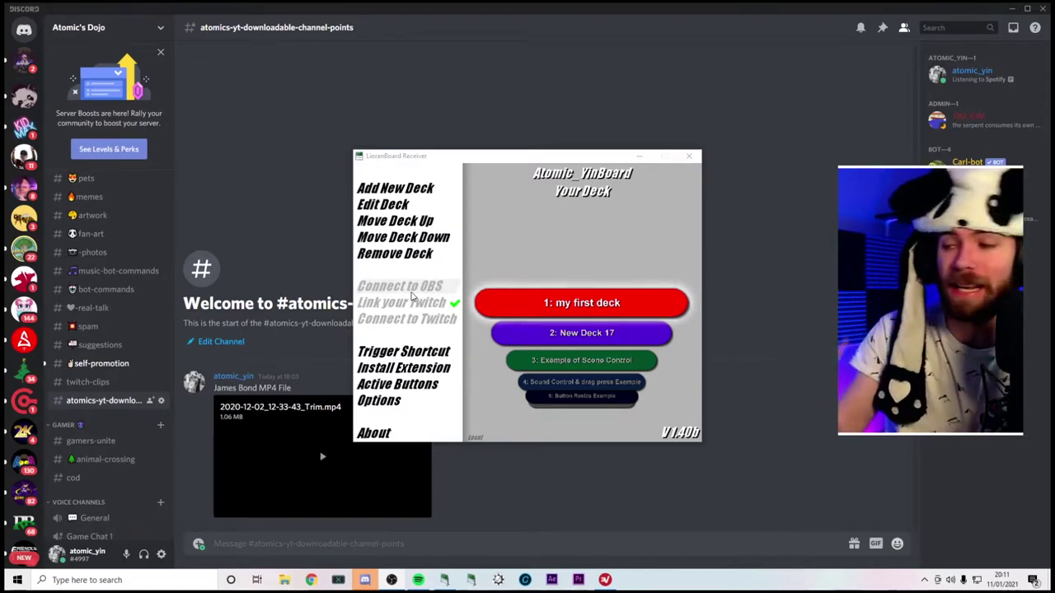
Scroll LioranBoard's deck carousel down to the last deck, 19: New Deck 21.
scroll(569, 338, down, 7)
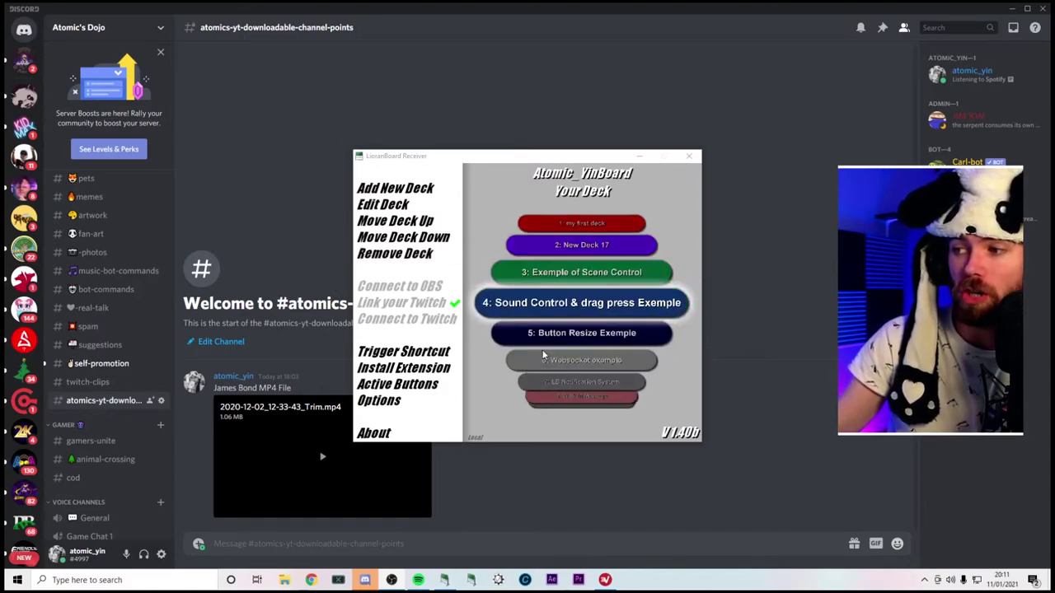
scroll(565, 343, down, 1)
scroll(564, 341, down, 3)
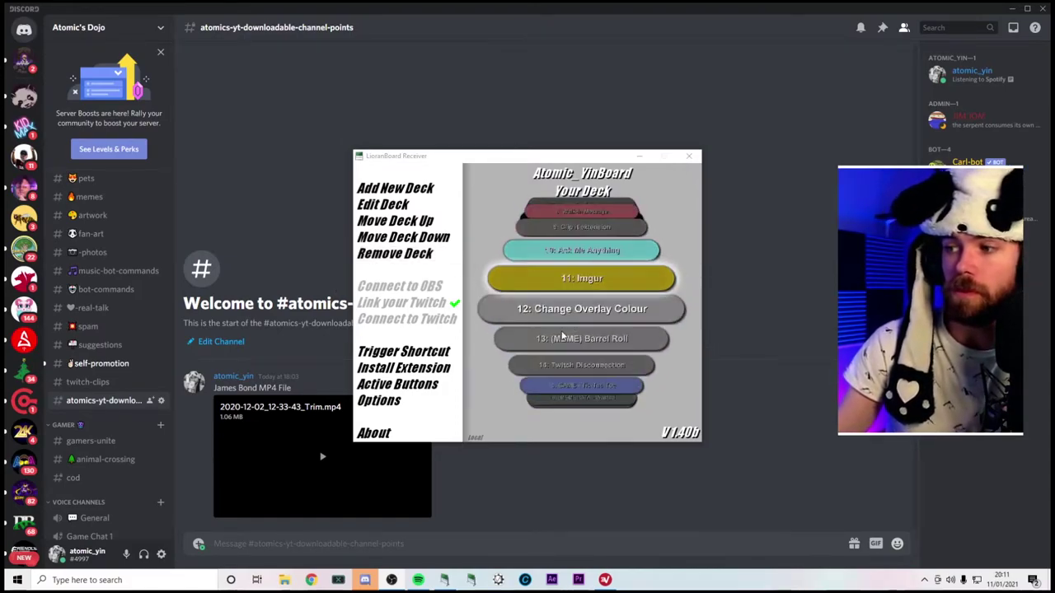
scroll(560, 339, down, 1)
scroll(557, 336, down, 1)
scroll(559, 338, down, 2)
scroll(562, 340, down, 1)
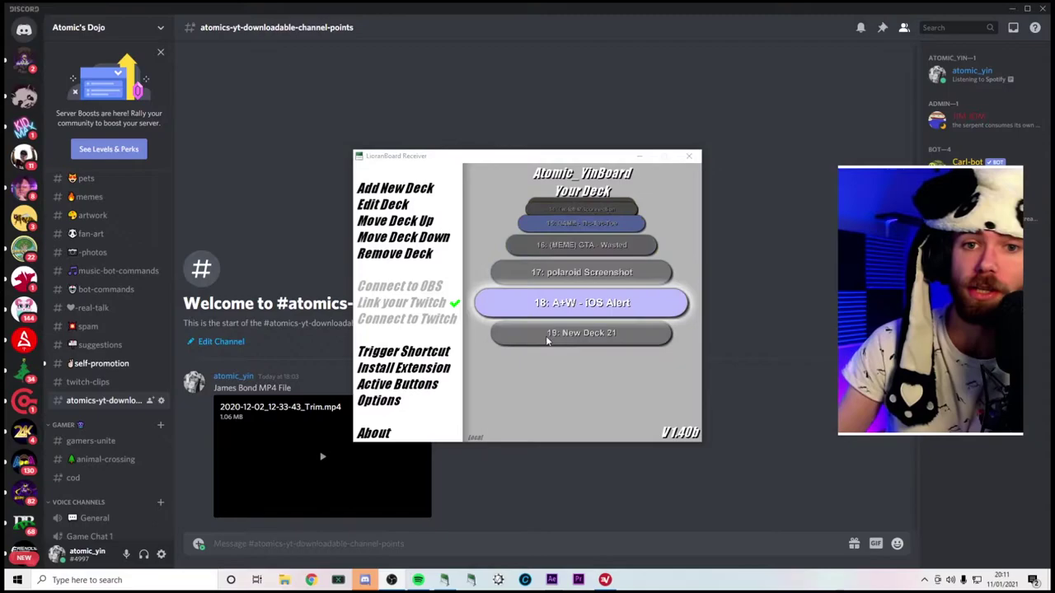
scroll(565, 341, down, 2)
Open New Deck 21 and create a blank JB button beside Time warp Scan.
click(590, 314)
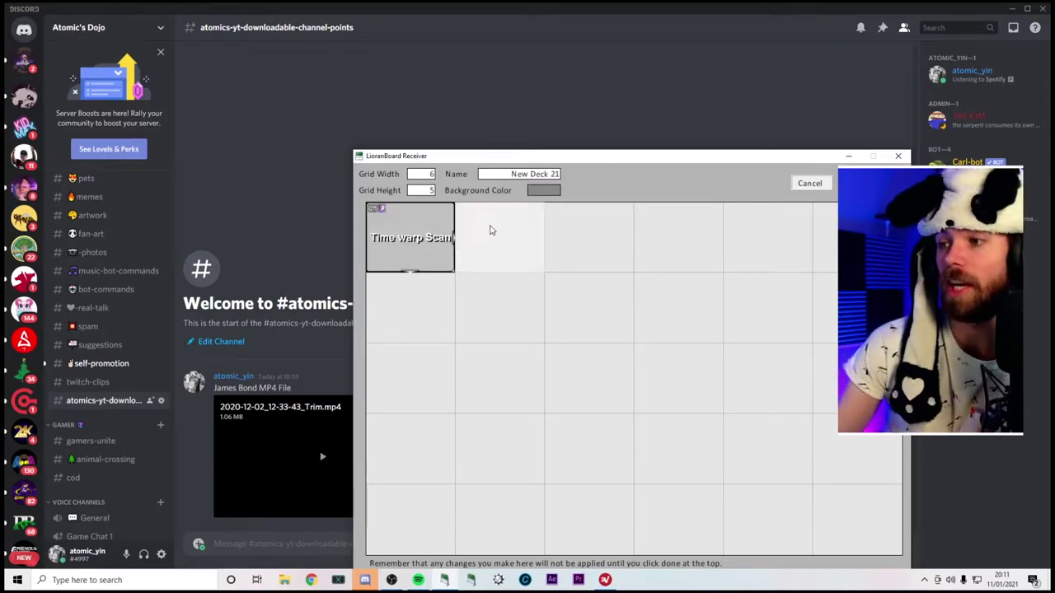
click(494, 248)
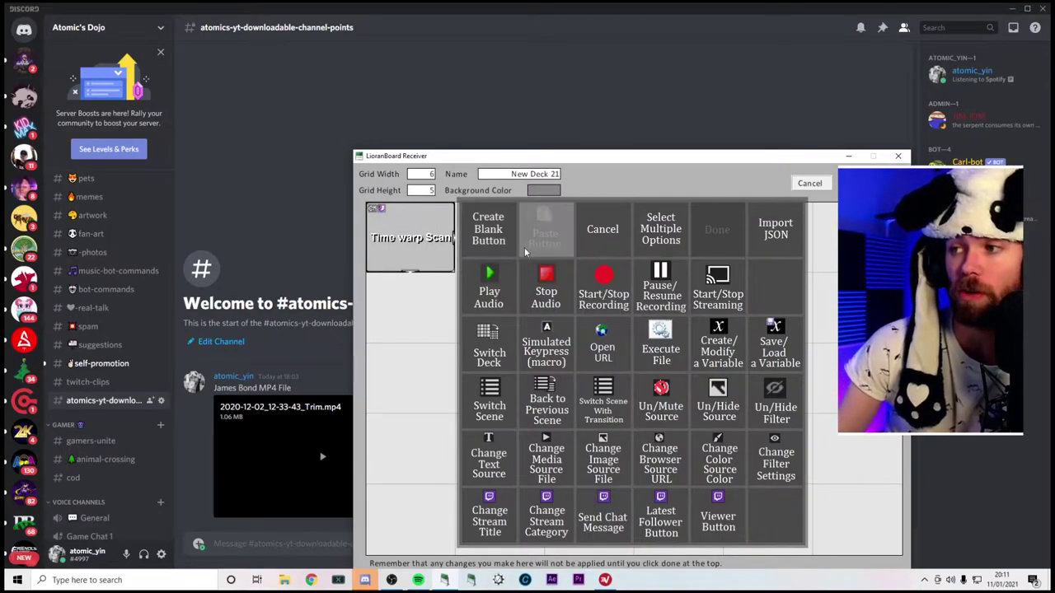
click(498, 243)
text(JB)
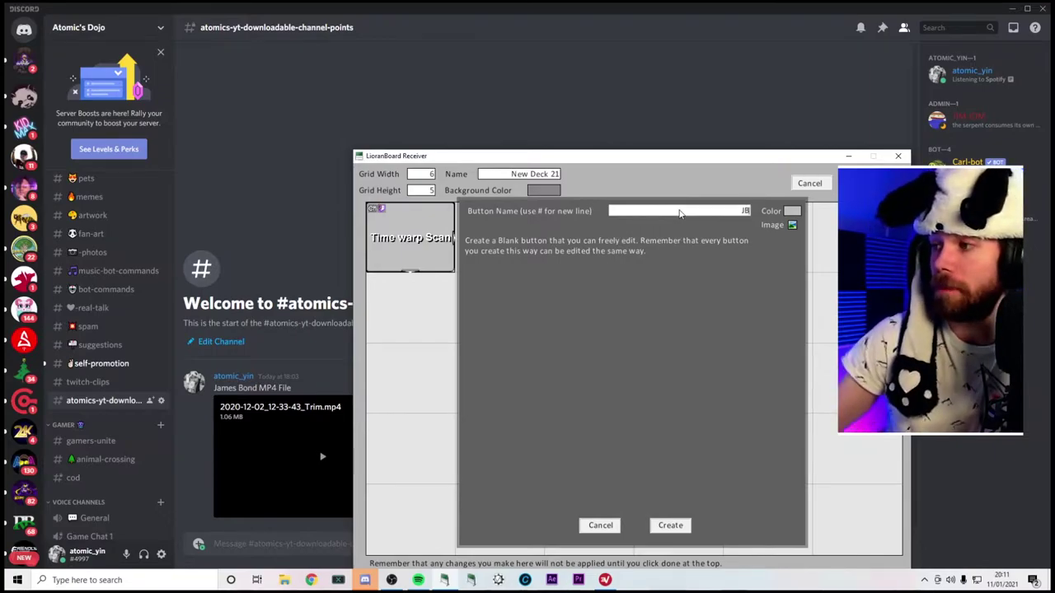
click(670, 526)
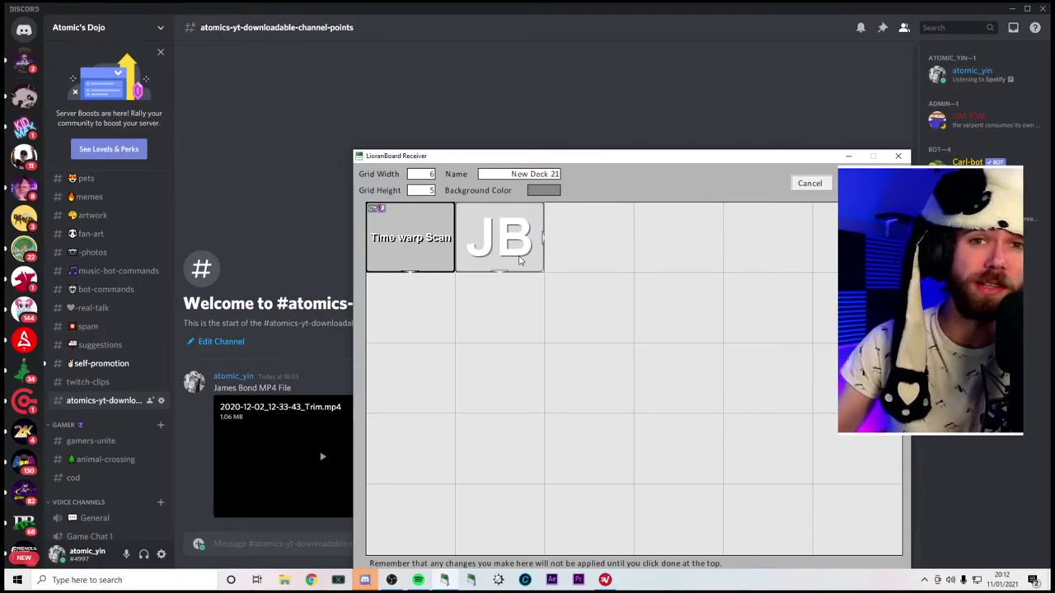
right_click(510, 218)
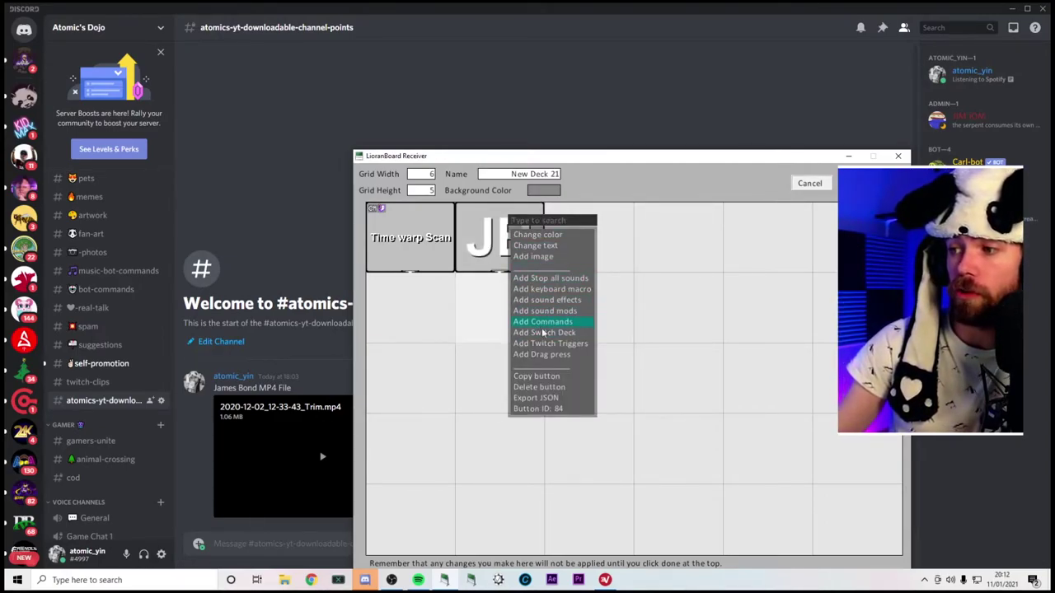
click(548, 343)
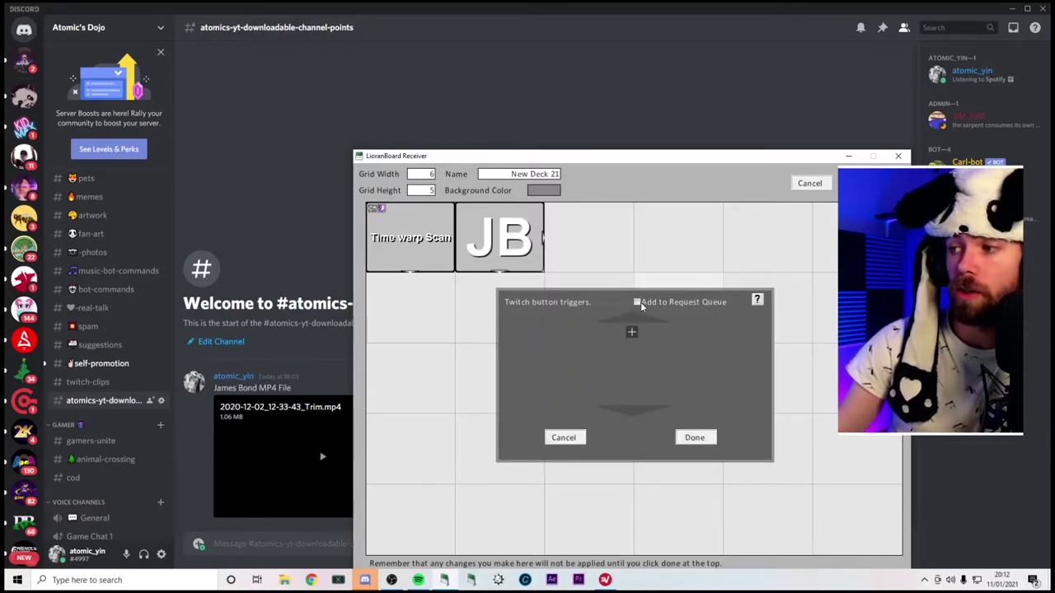
Add a Point Redeem Twitch trigger to the JB button and save it.
click(632, 332)
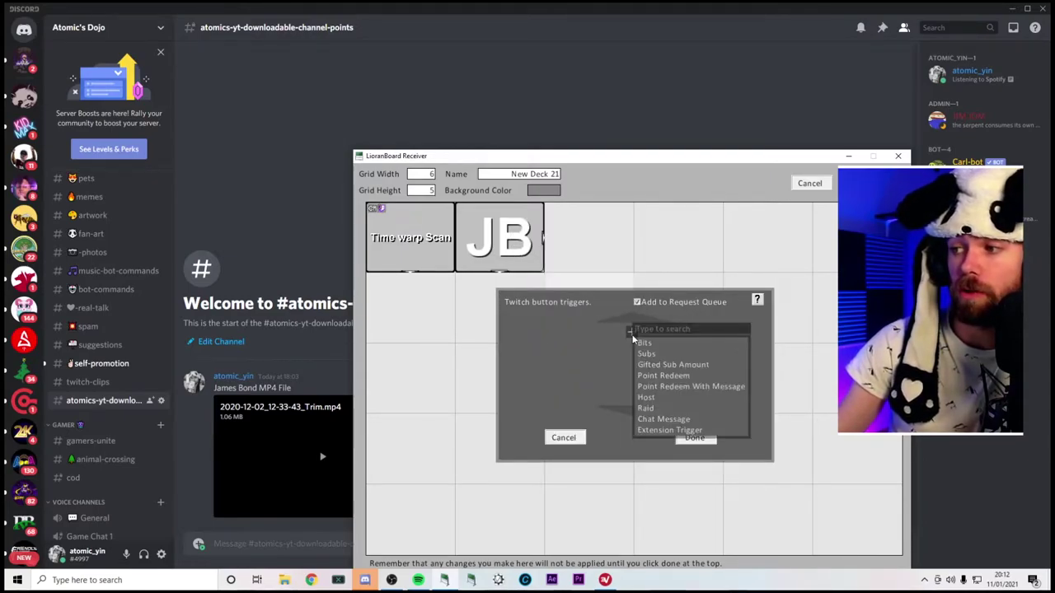
click(647, 377)
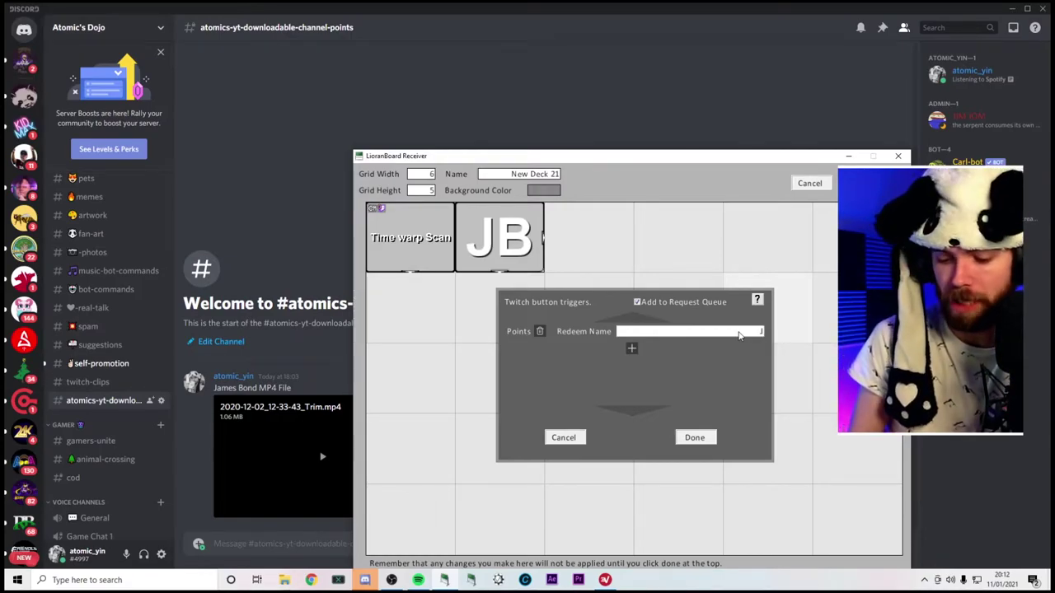
text(JB)
click(699, 444)
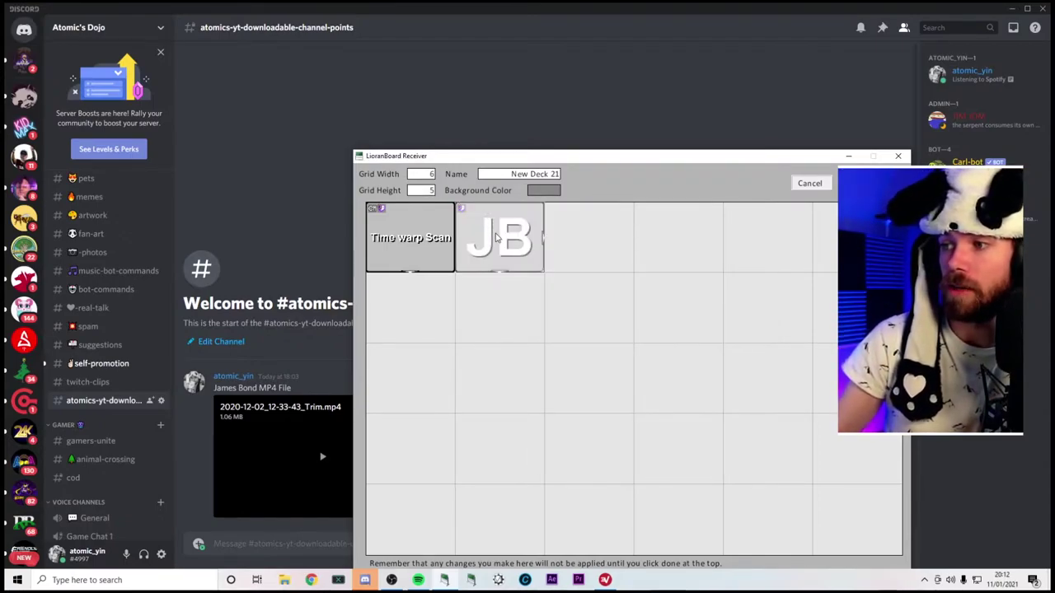
Add a Source Change Visibility command to the JB button.
right_click(496, 222)
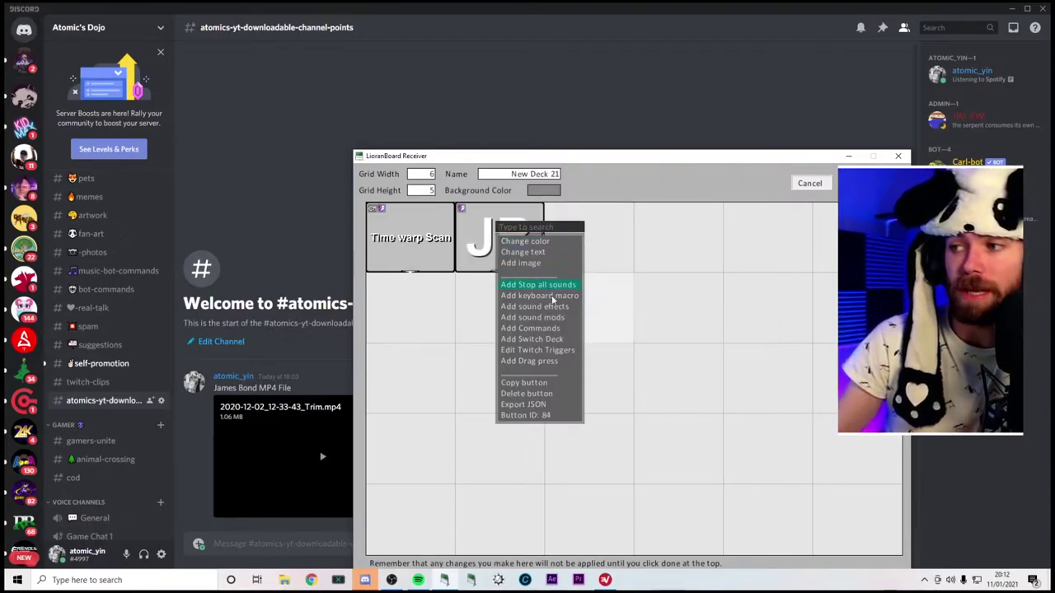
click(524, 328)
click(630, 286)
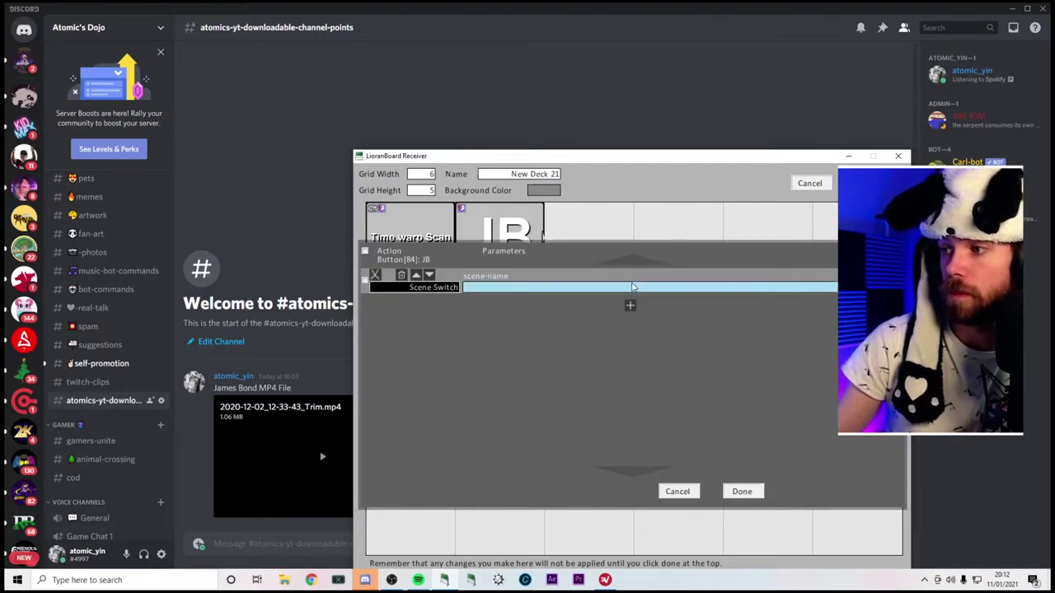
click(435, 287)
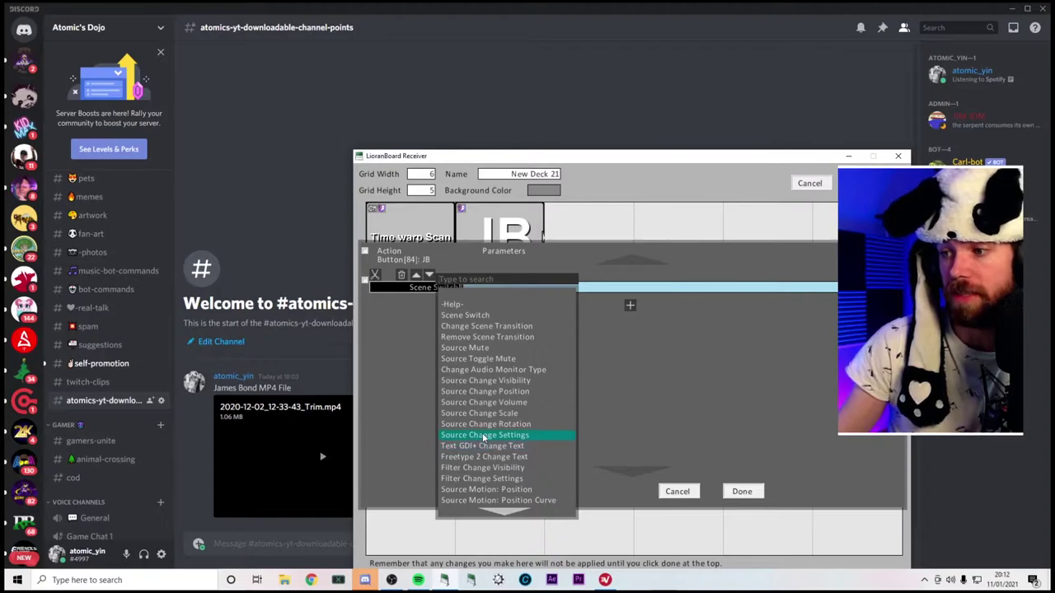
click(502, 382)
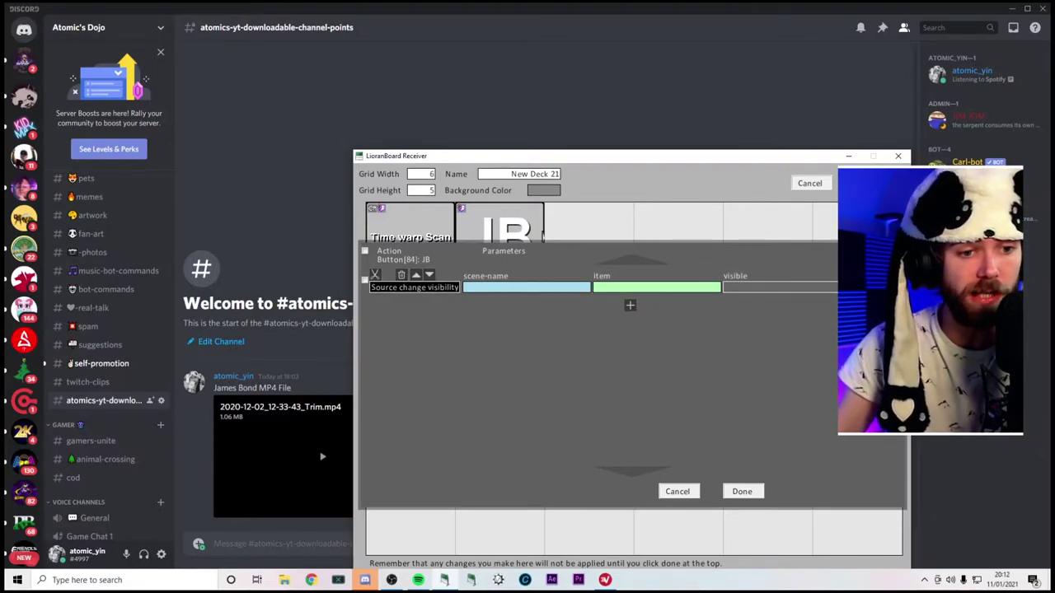
Target the JB source in My Camera scene, duplicate the command, and save.
click(478, 287)
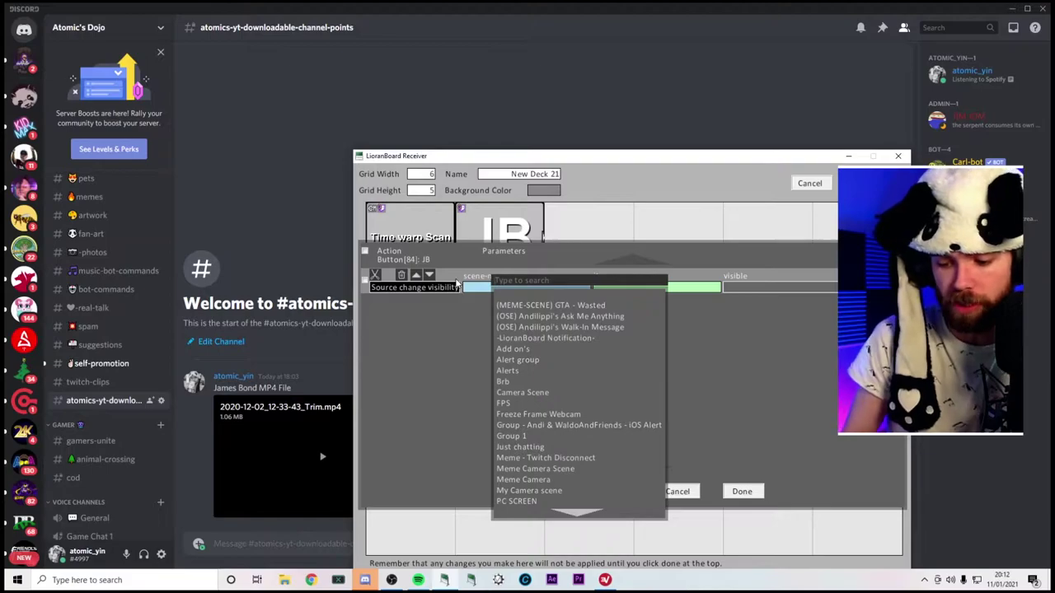
text(my)
click(530, 310)
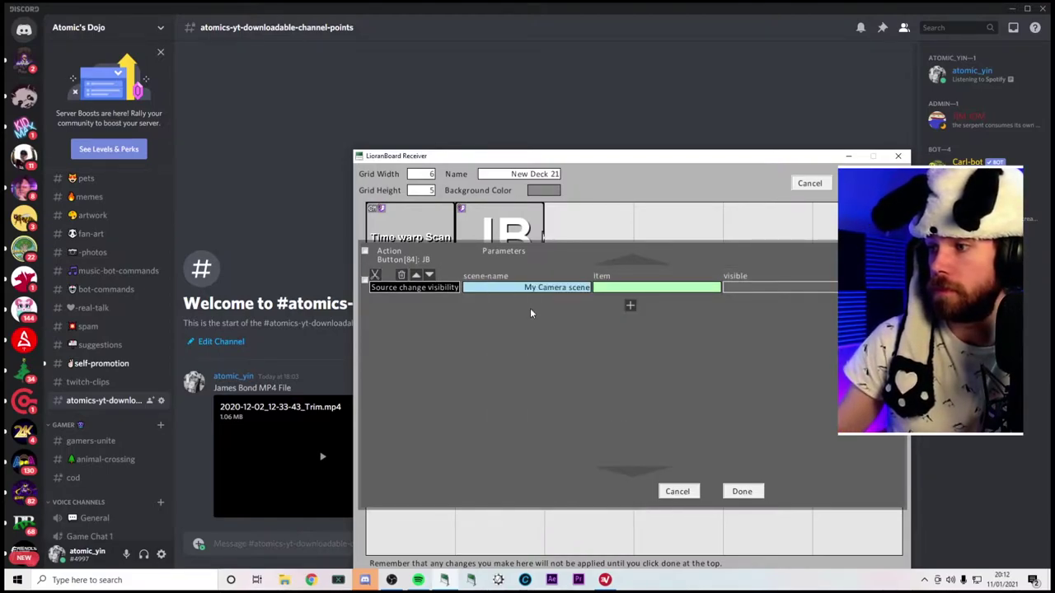
click(641, 286)
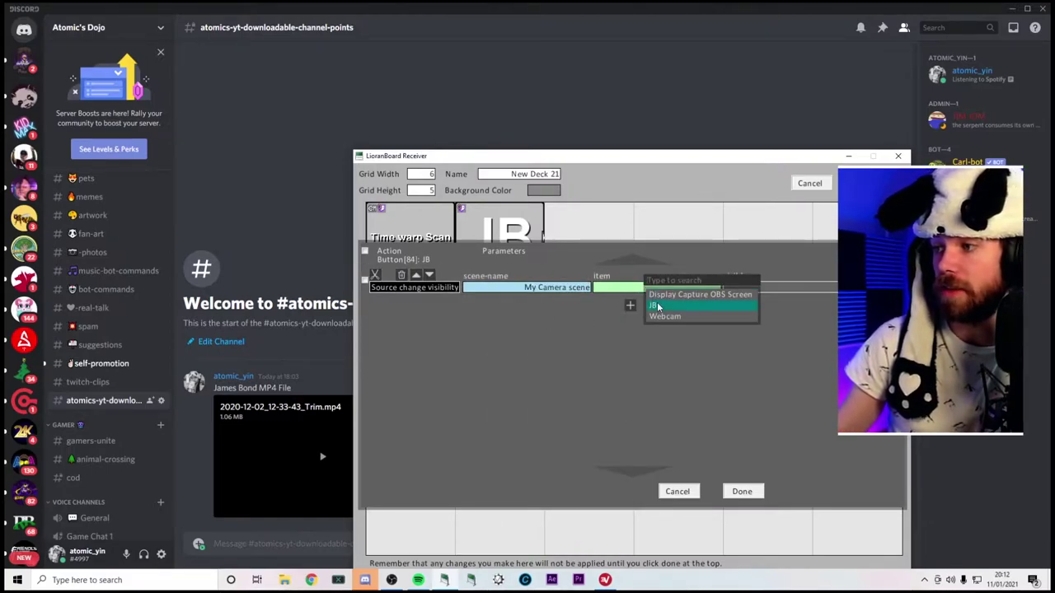
click(657, 306)
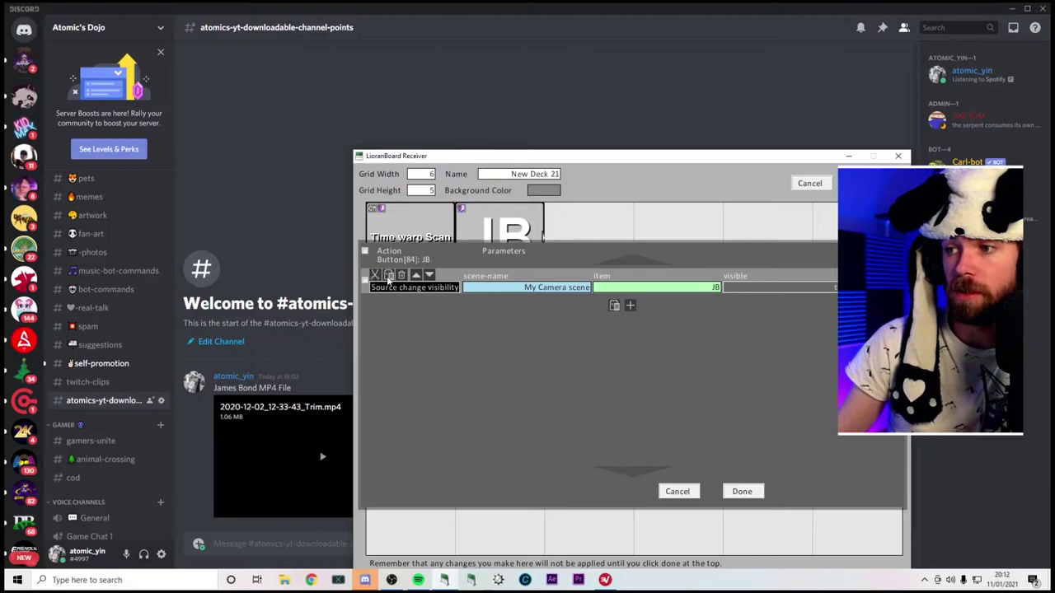
click(390, 275)
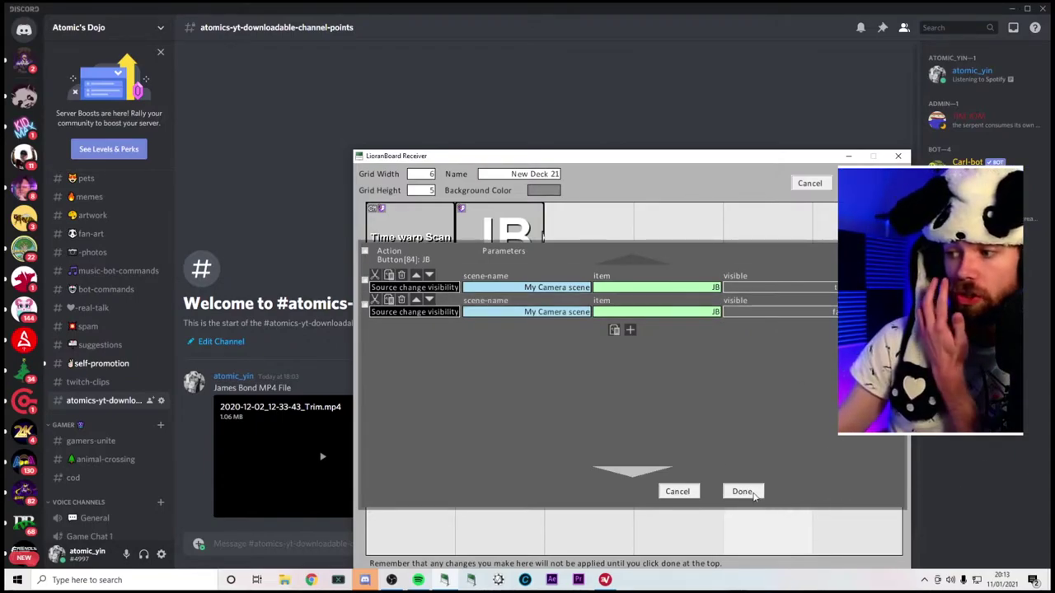
click(742, 492)
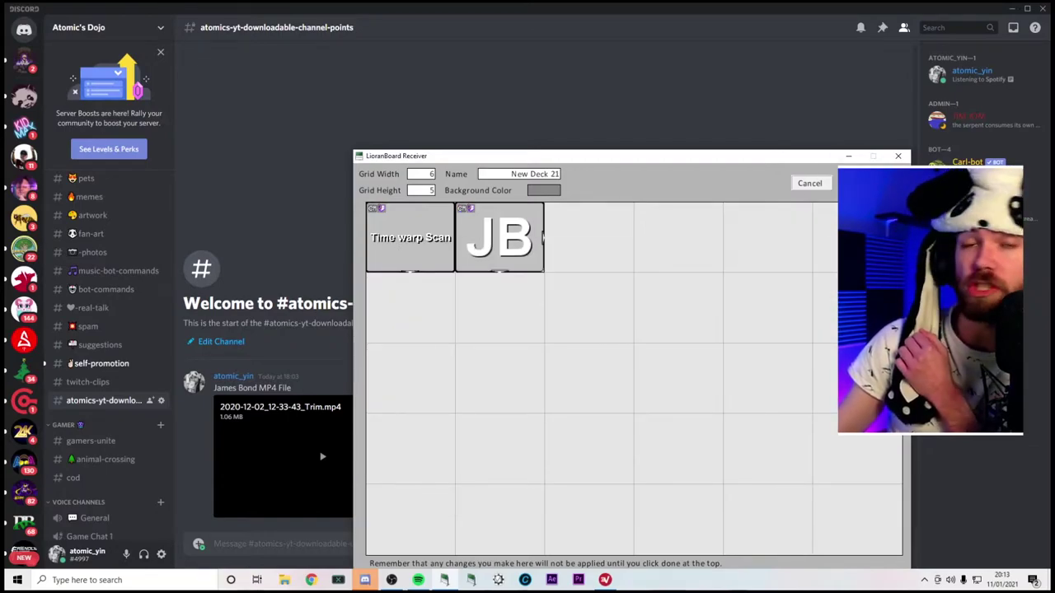
Close the New Deck 21 grid editor in LioranBoard.
click(832, 193)
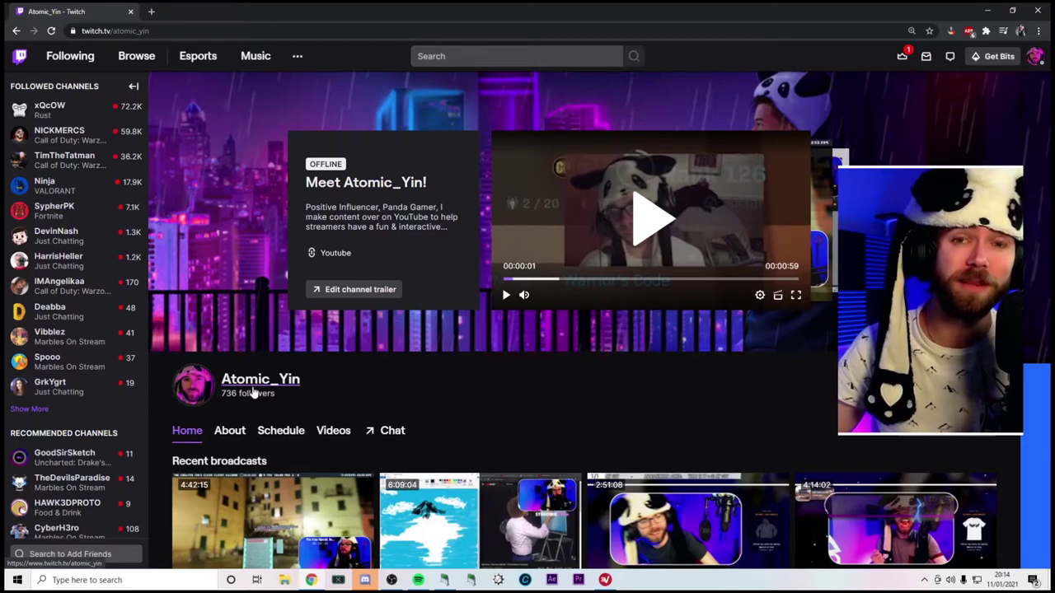
Open the channel's chat channel-points popup and go to Manage Rewards.
click(390, 432)
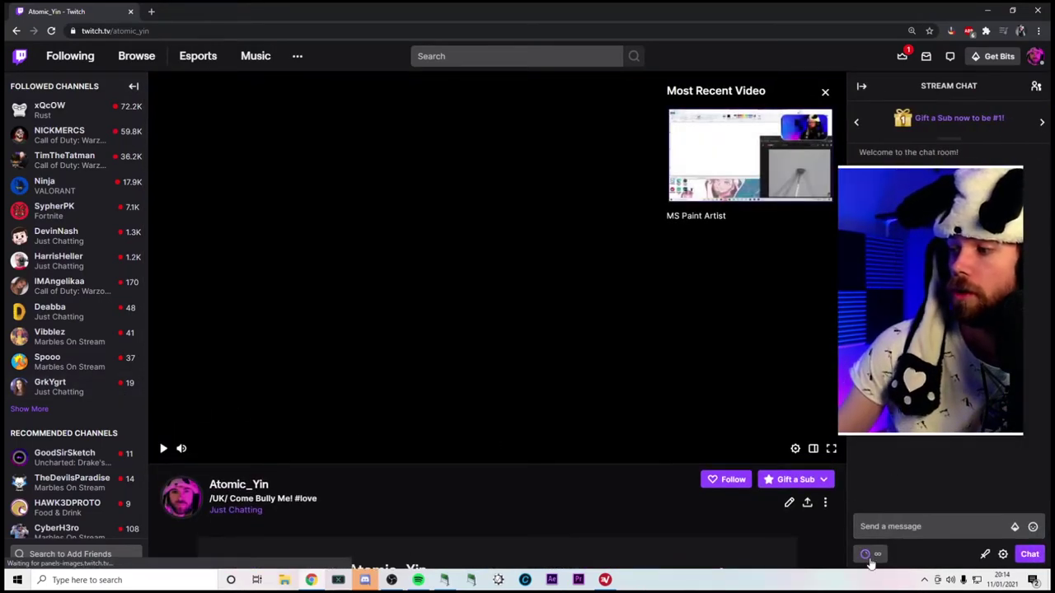
click(878, 554)
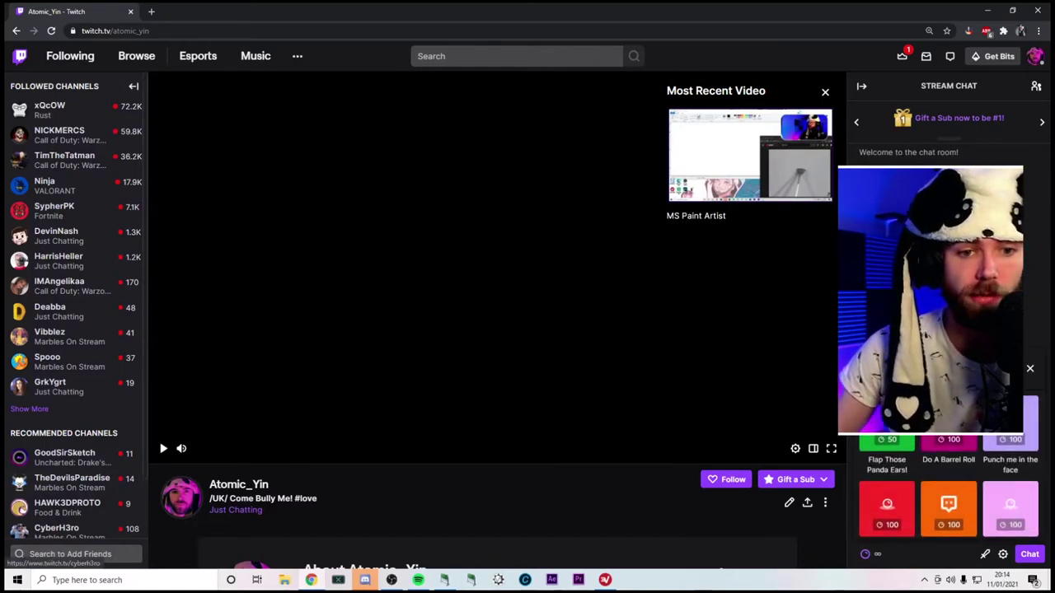
key(alt+Tab)
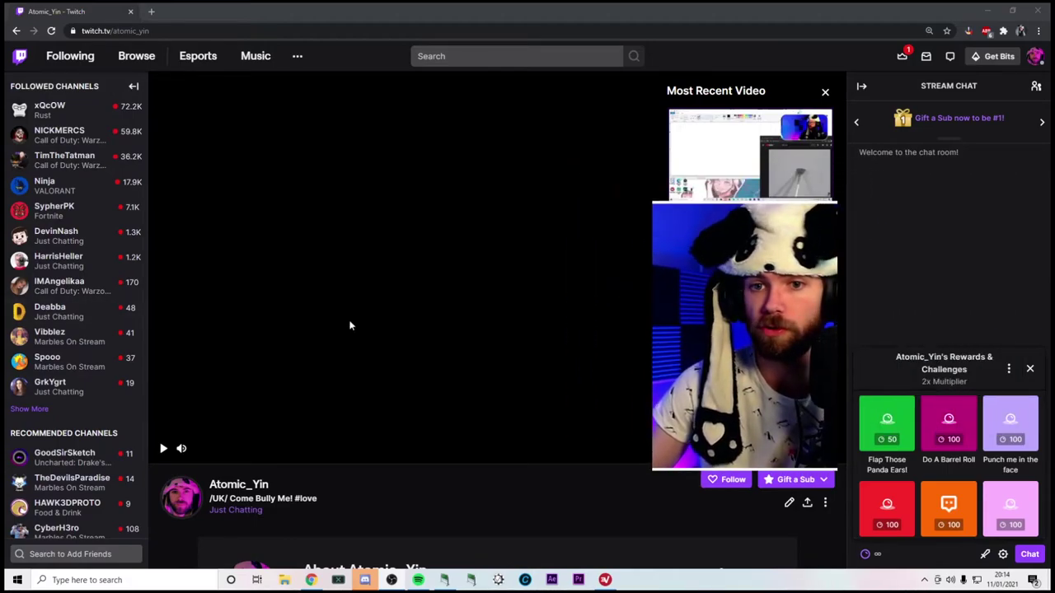
click(1009, 370)
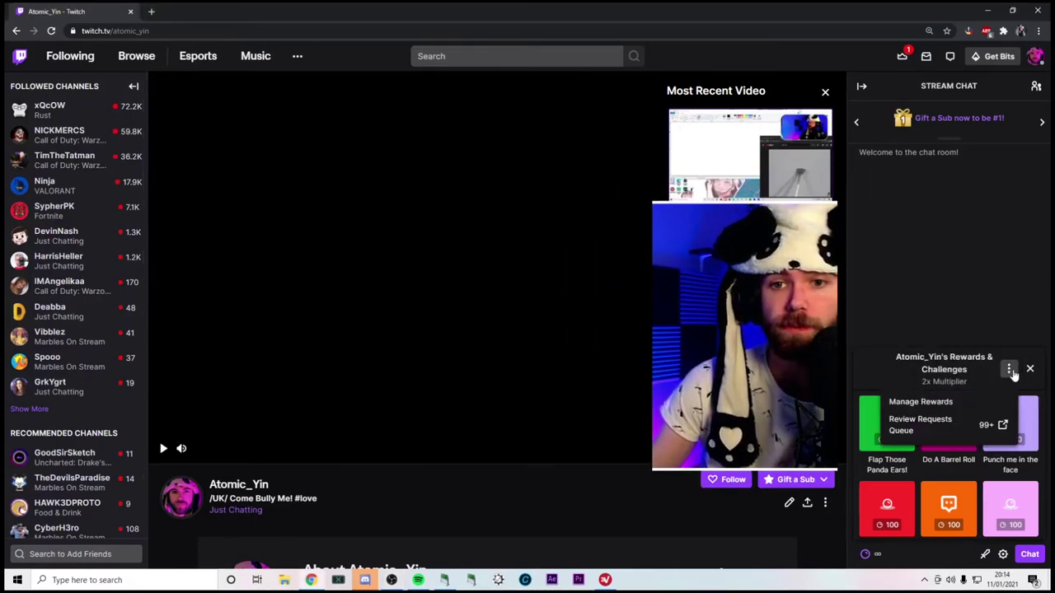
click(928, 403)
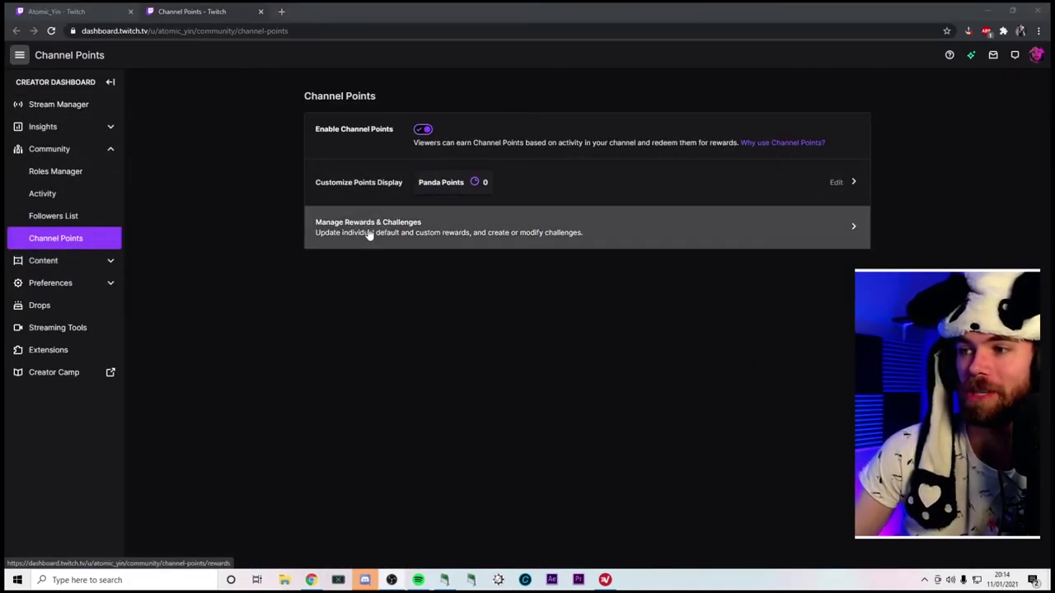
Open Manage Rewards & Challenges and start adding a new custom reward.
click(370, 234)
scroll(394, 362, down, 3)
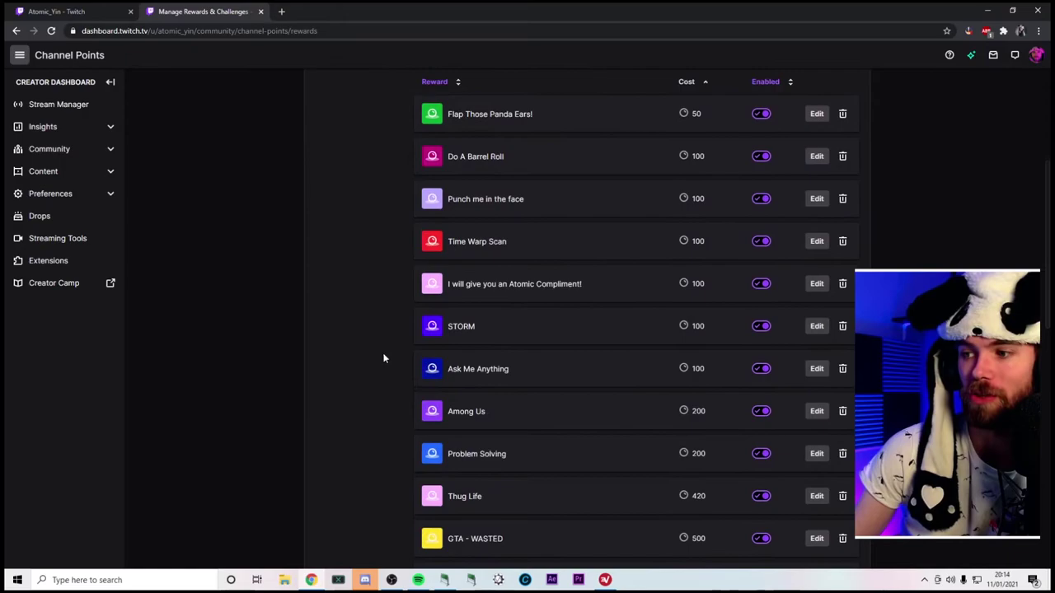
scroll(386, 311, down, 2)
scroll(386, 312, down, 3)
scroll(388, 328, down, 1)
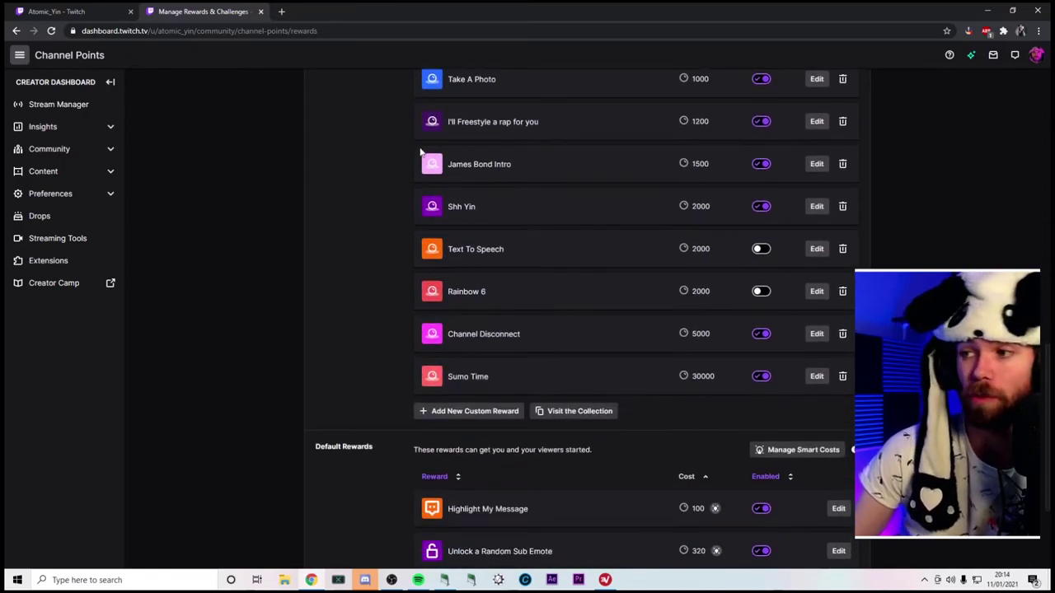
scroll(391, 220, up, 2)
scroll(386, 235, down, 2)
scroll(404, 289, down, 2)
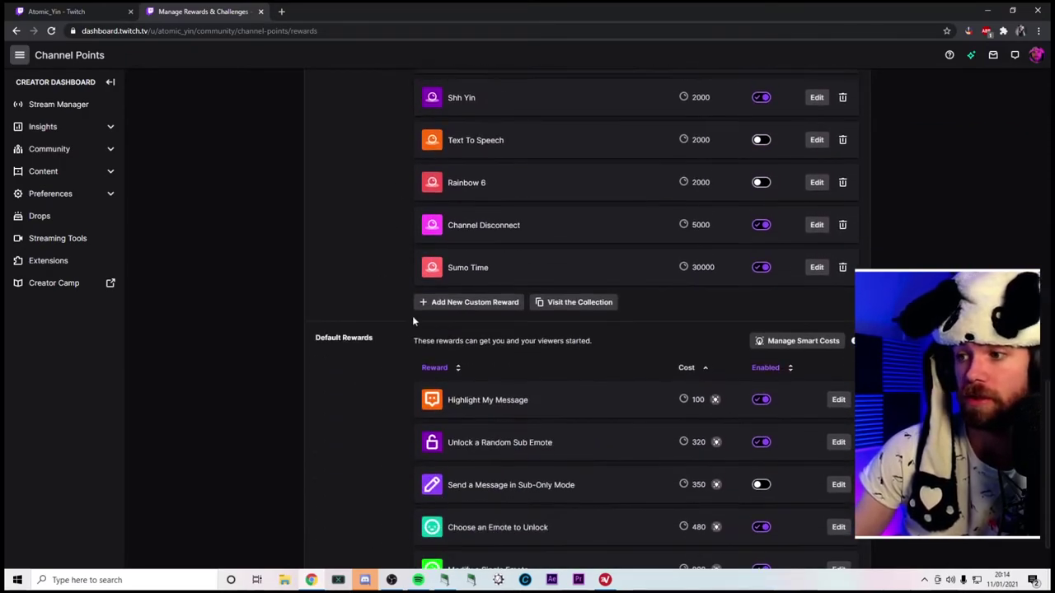
click(469, 304)
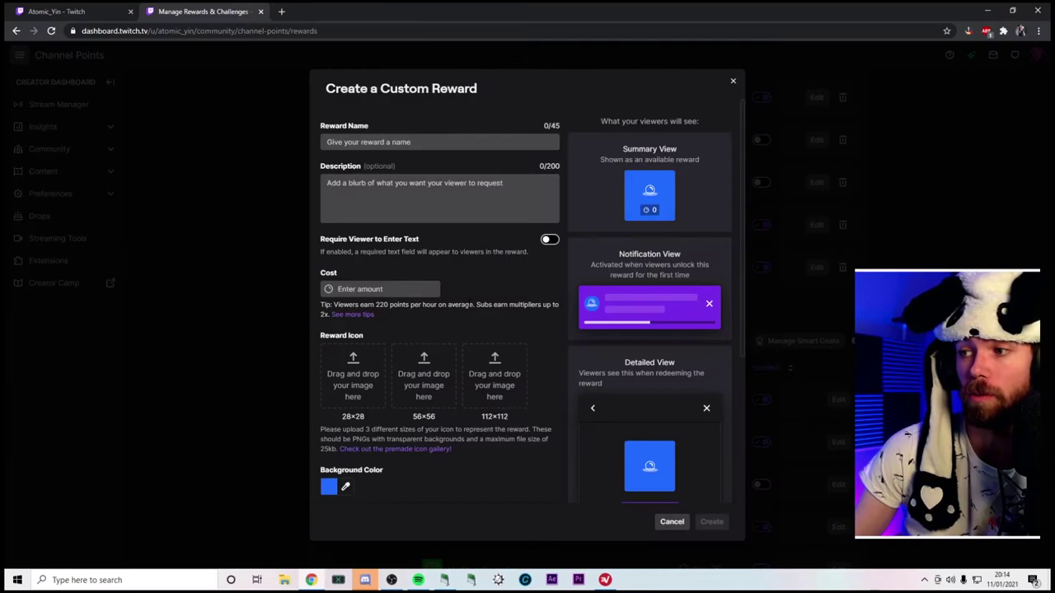
Create the reward with name JB and a cost of 100 points.
click(428, 141)
text(JB)
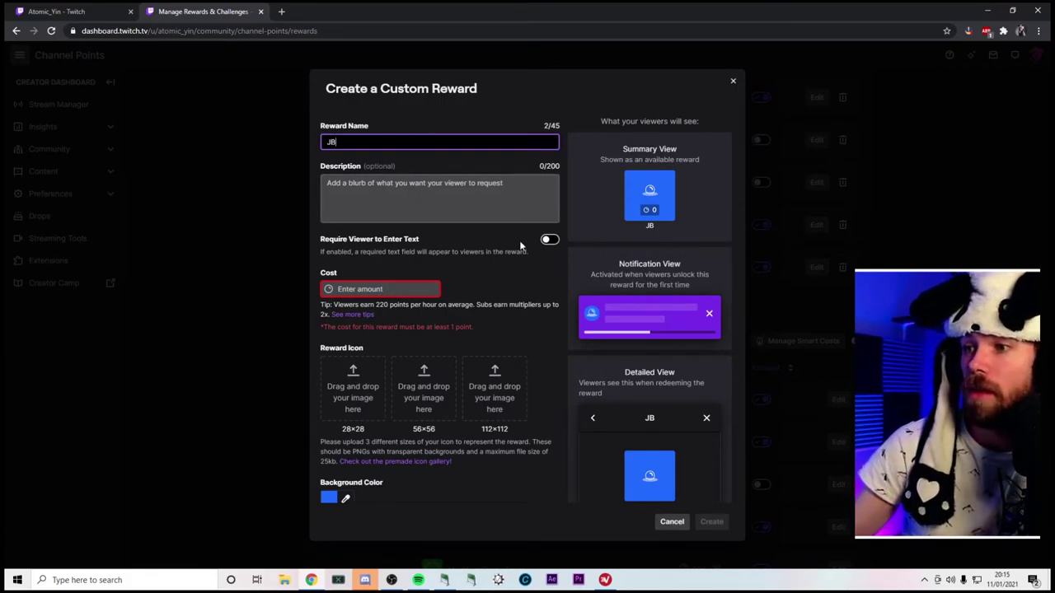
click(378, 289)
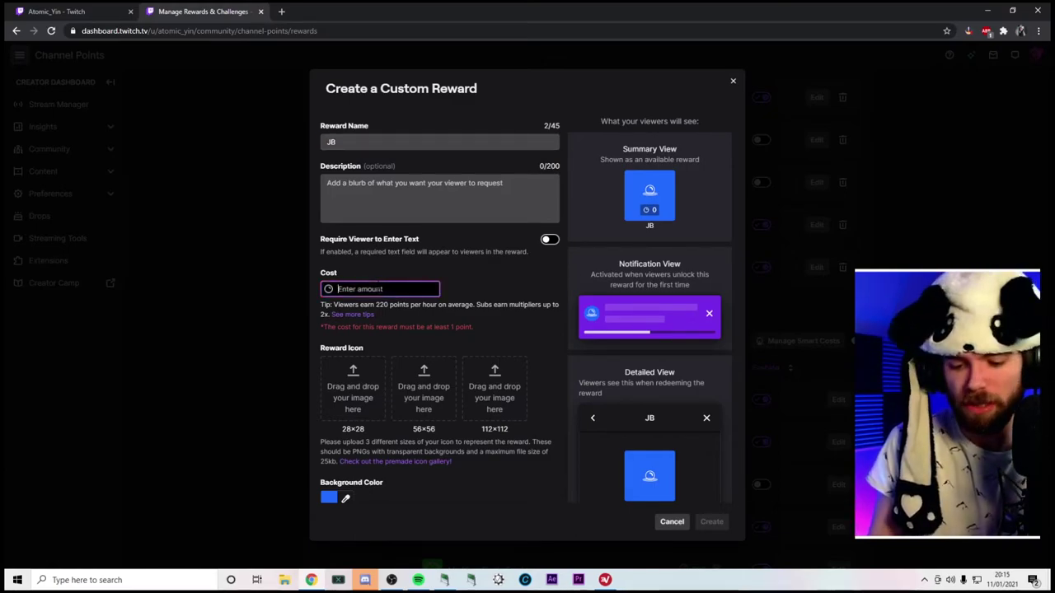
text(100)
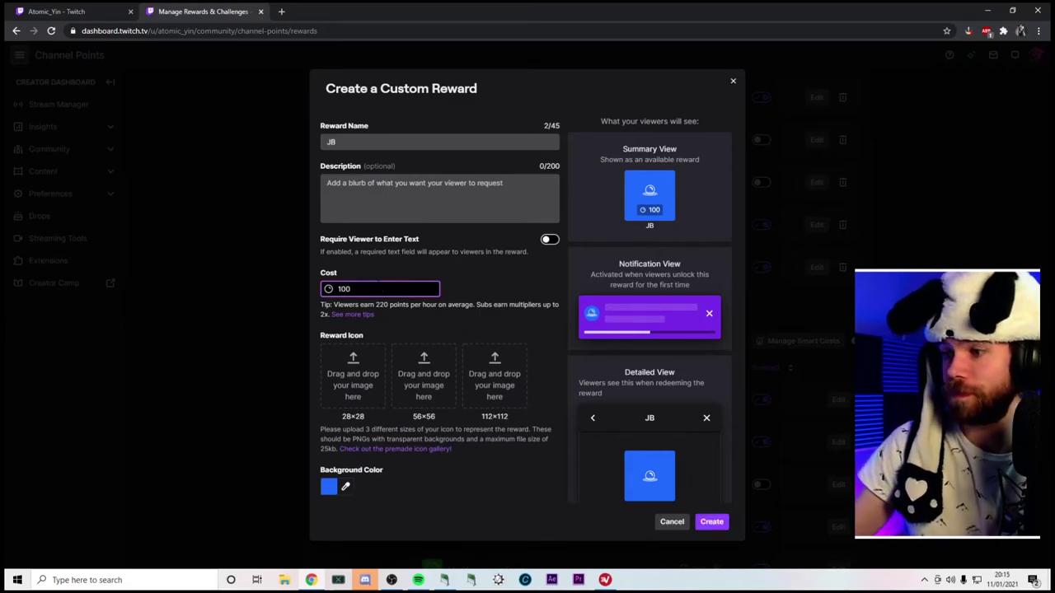
click(712, 524)
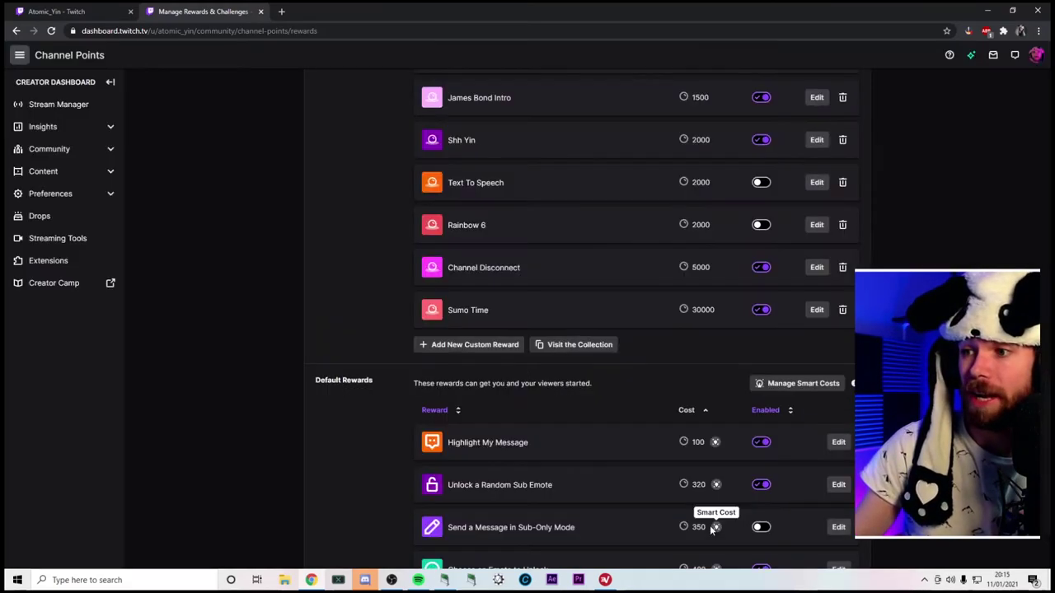
Scroll the channel-point rewards list to locate the new JB reward.
scroll(346, 363, up, 3)
scroll(350, 367, up, 2)
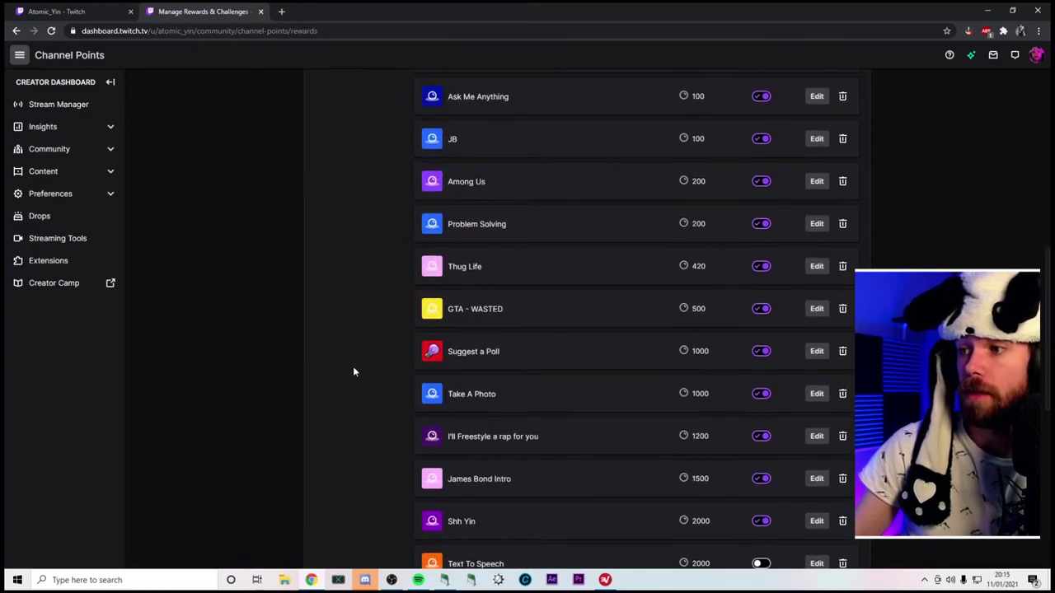
scroll(354, 372, up, 1)
scroll(354, 372, down, 1)
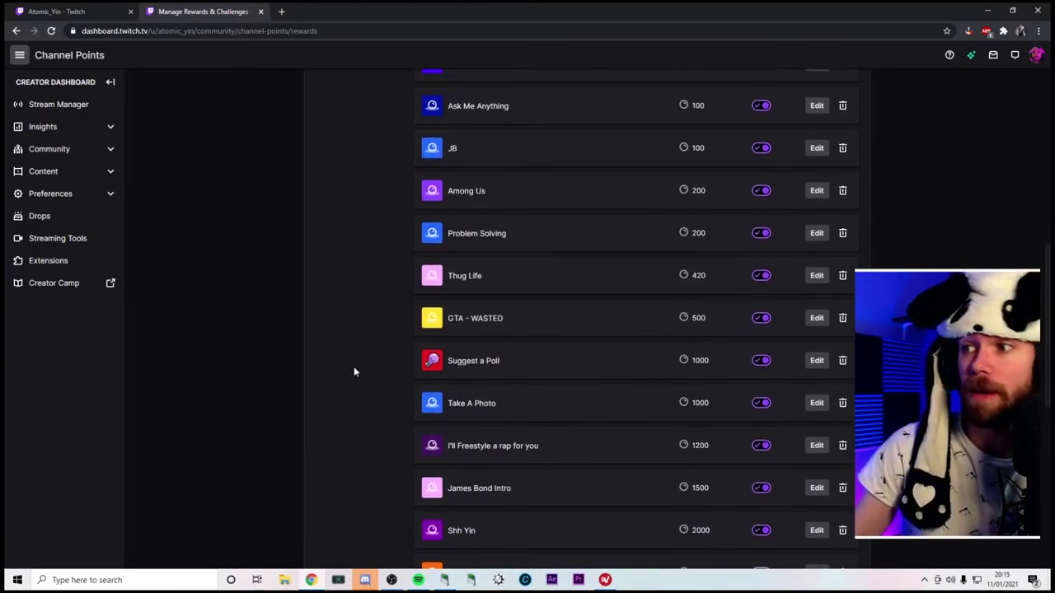
scroll(354, 372, up, 1)
scroll(356, 367, down, 1)
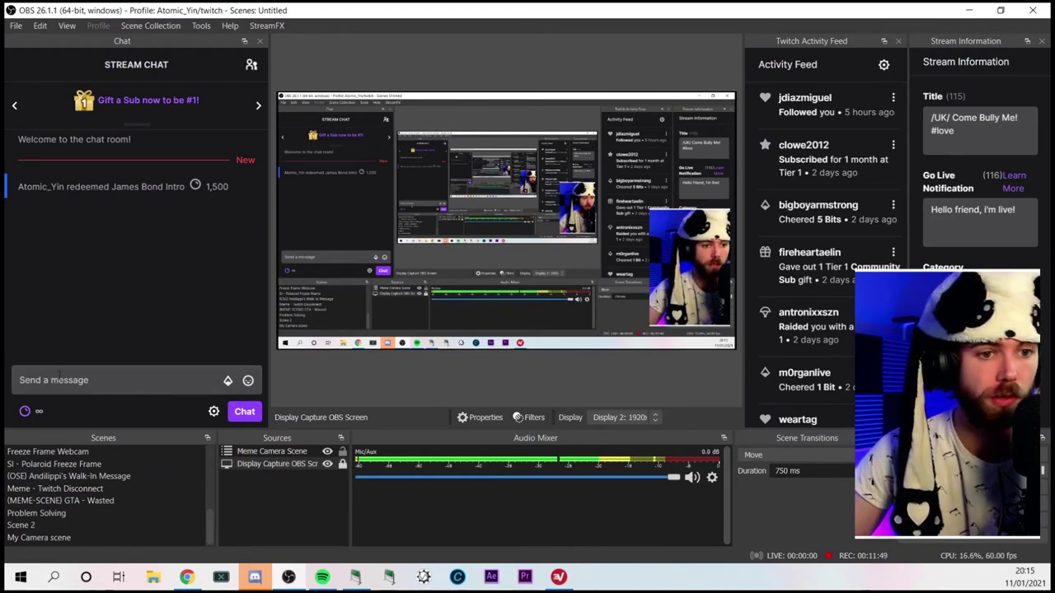
Open the Chat dock's channel-points popup to show the 100-point JB reward.
click(23, 416)
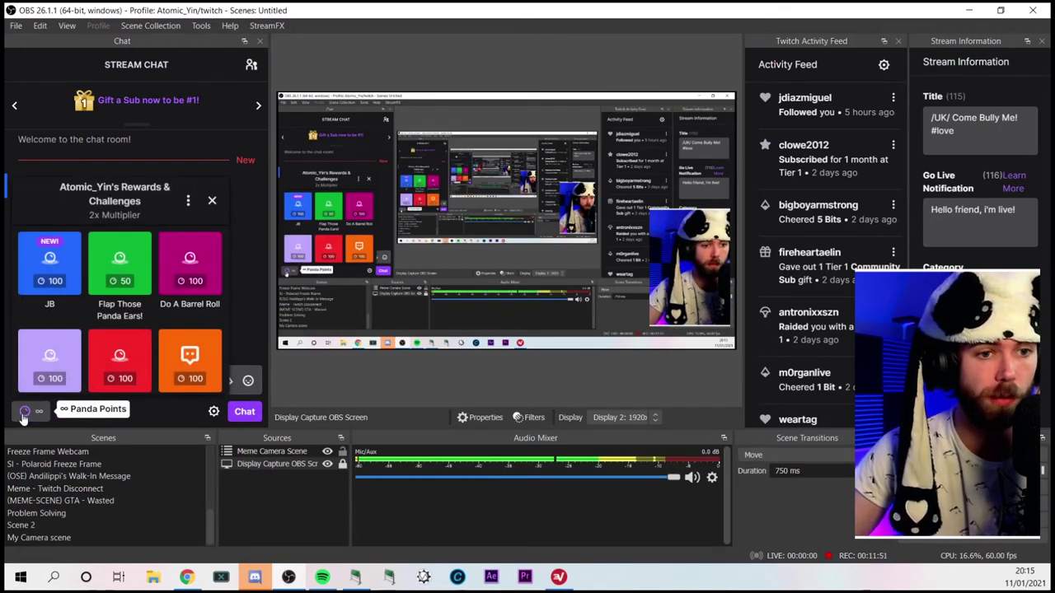